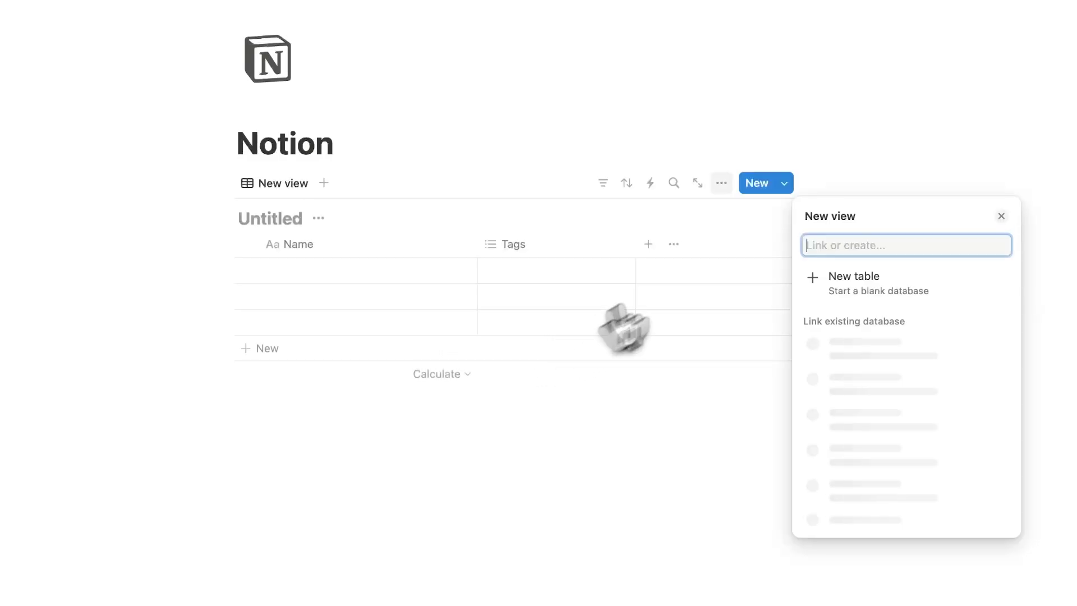
# Add a new empty inline table database to the page.
pyautogui.click(885, 281)
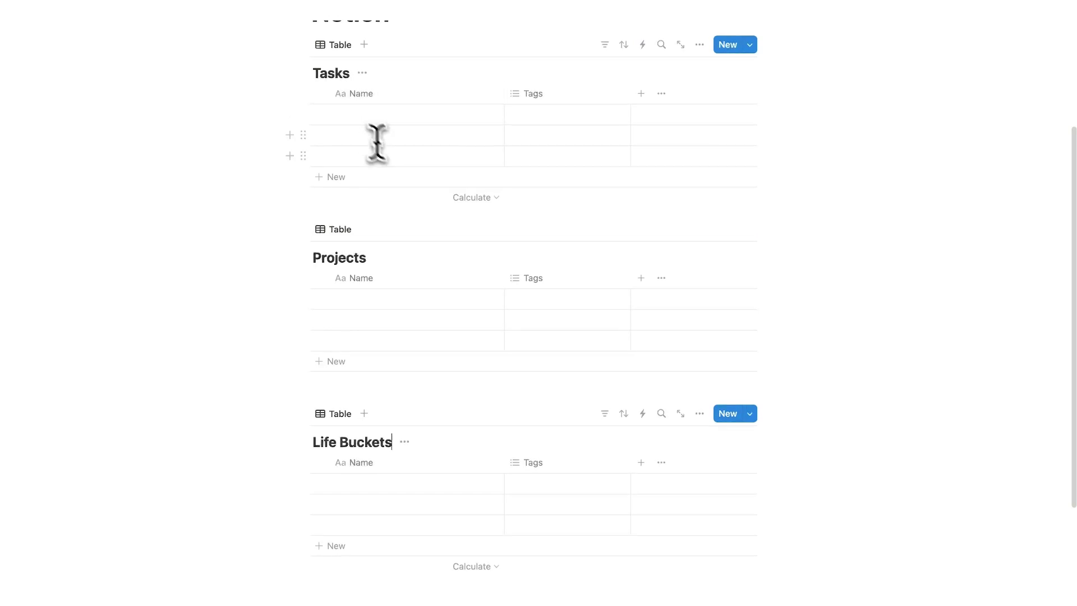
# Add a Relation property to Tasks pointing to Projects, shown on Projects too.
pyautogui.click(642, 93)
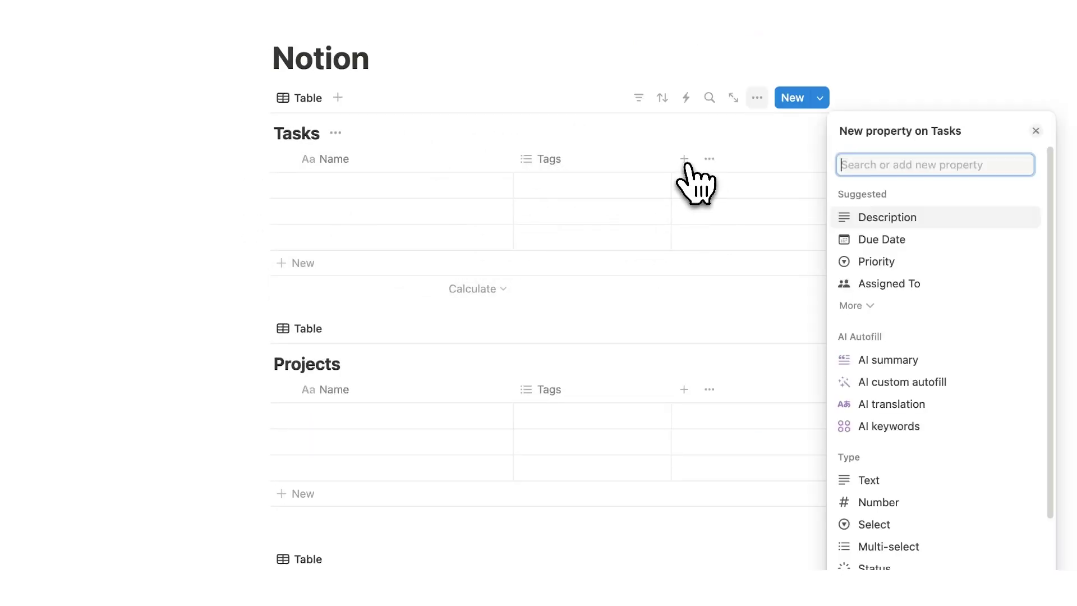
pyautogui.scroll(-5, 931, 294)
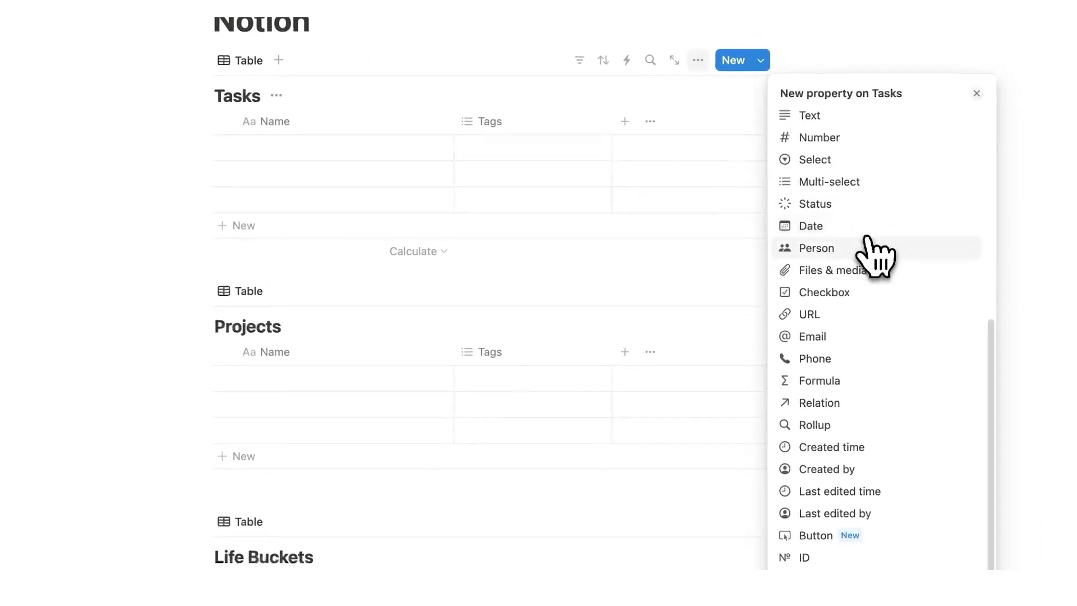
pyautogui.click(871, 403)
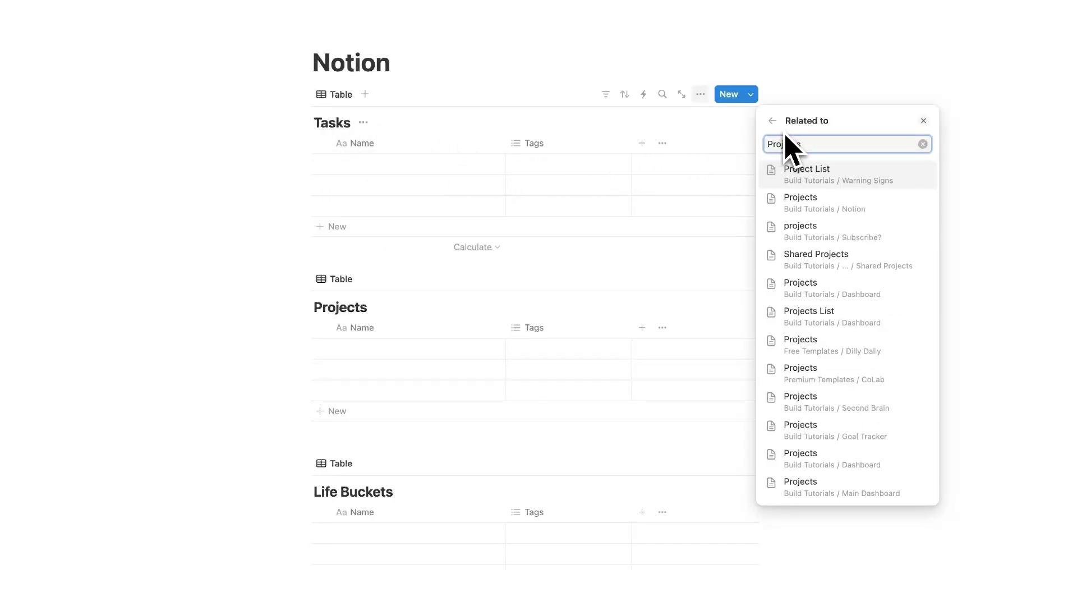
pyautogui.click(824, 204)
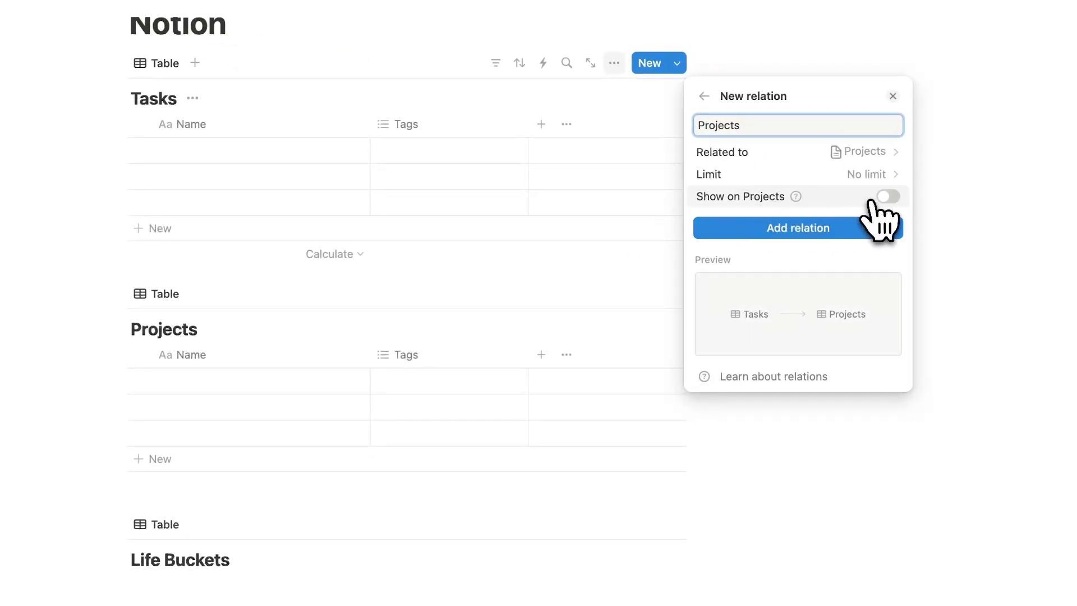
pyautogui.click(886, 198)
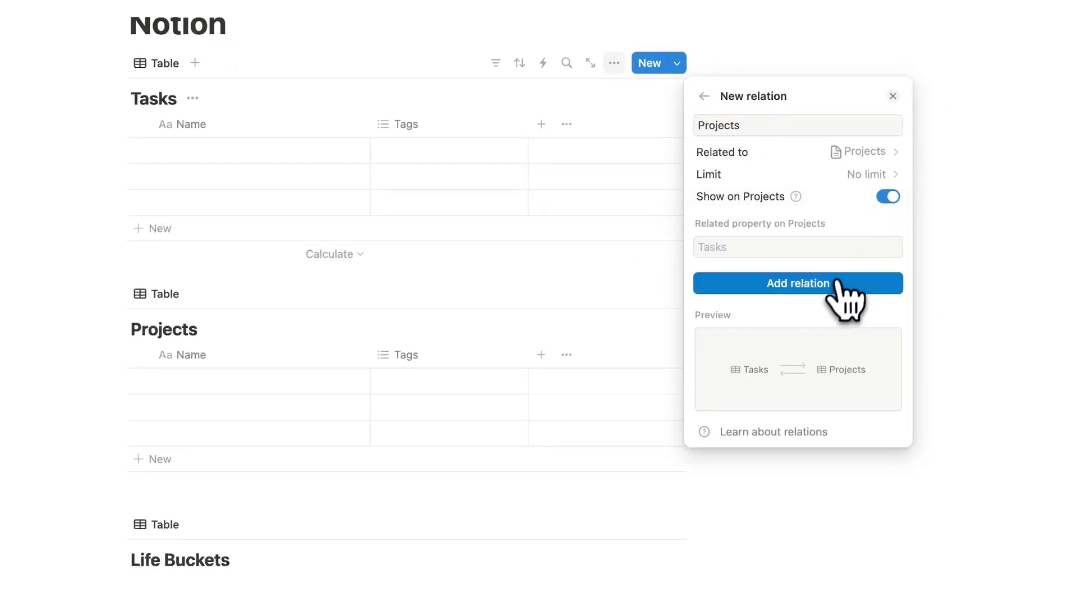
pyautogui.click(832, 286)
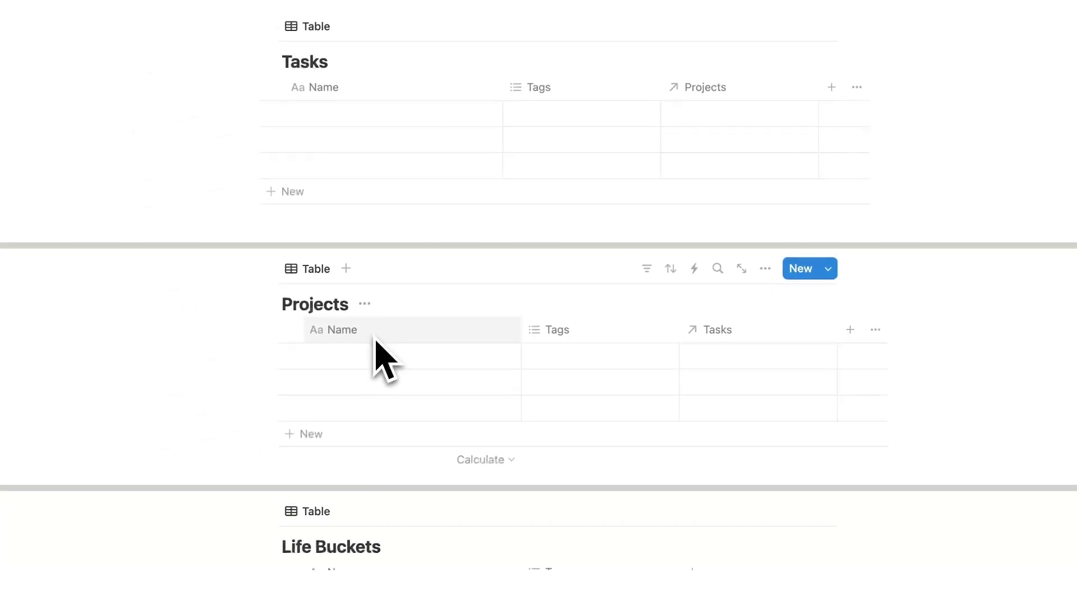
# Name the Projects rows Project 1, Project 2 and Project 3.
pyautogui.click(218, 380)
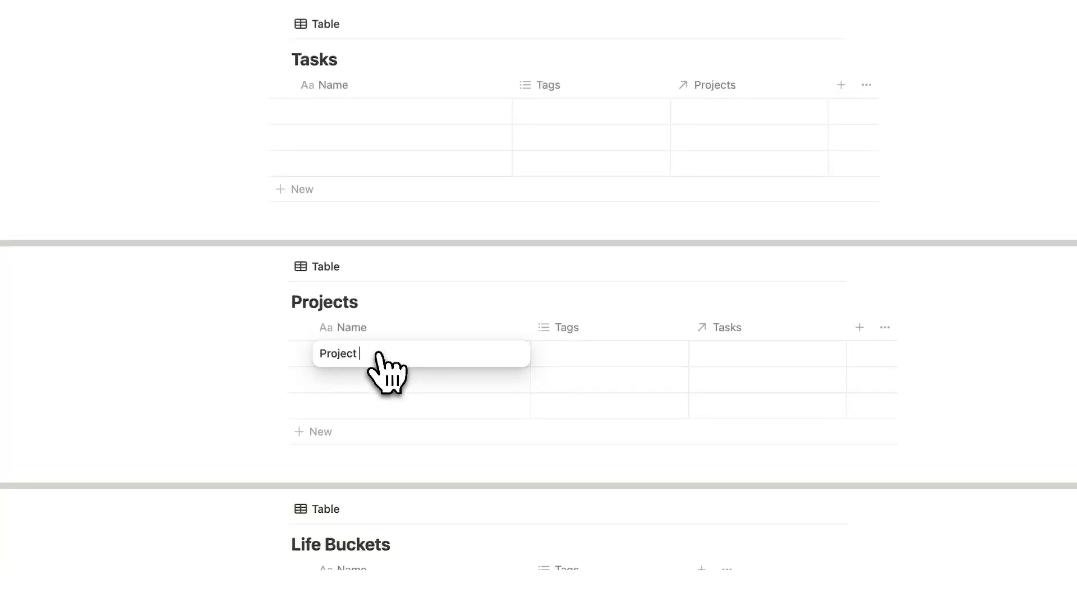
pyautogui.write('Project 2')
pyautogui.press('Return')
pyautogui.write('Project 3')
pyautogui.press('Escape')
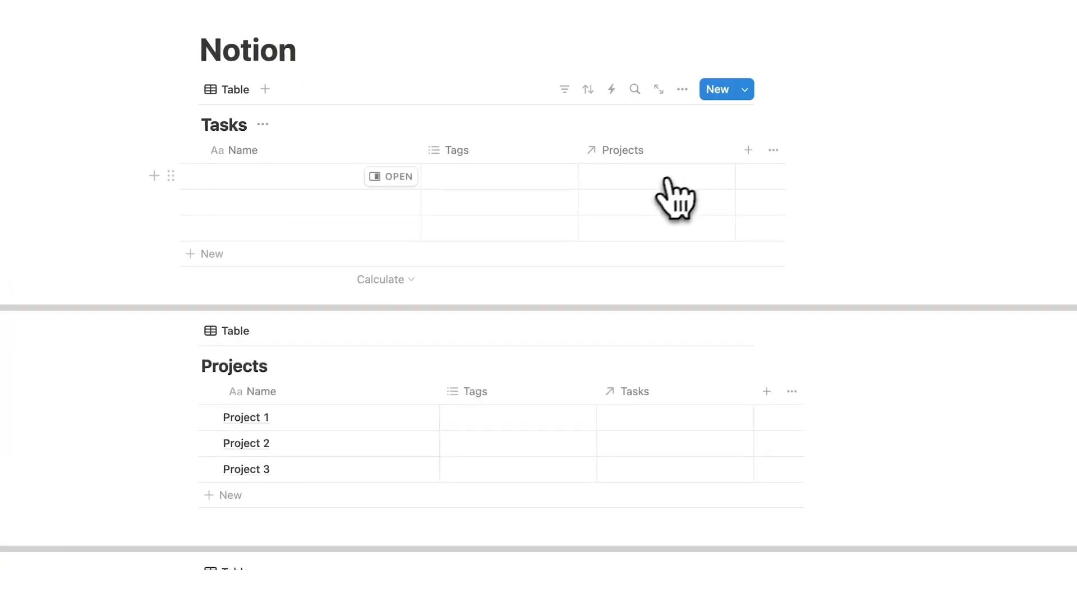
# Link the first task to Project 1 and edit its name to Task 1.
pyautogui.click(676, 200)
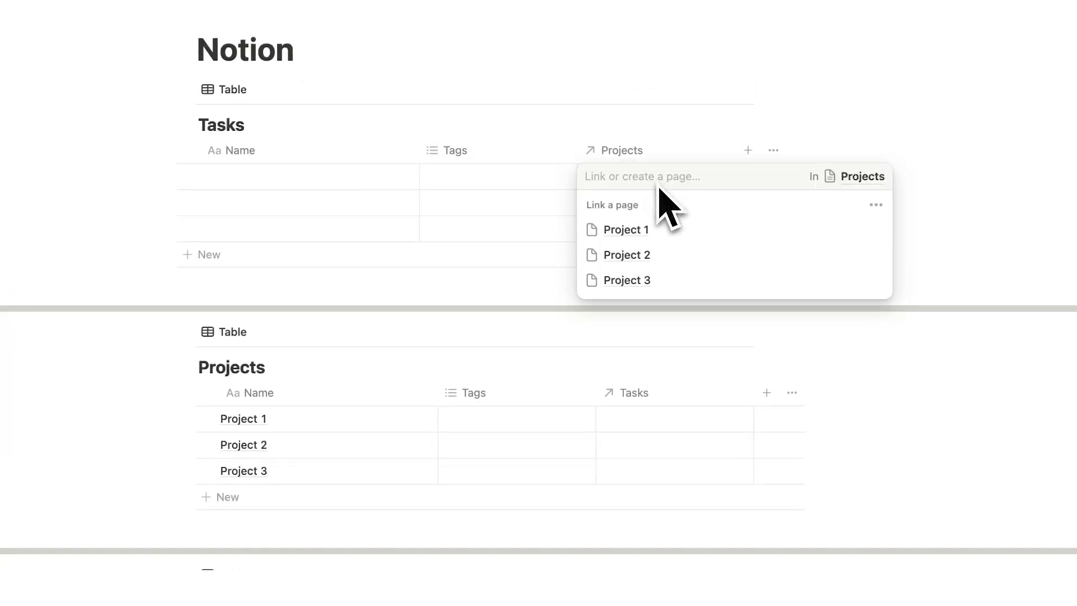
pyautogui.click(625, 230)
pyautogui.click(336, 186)
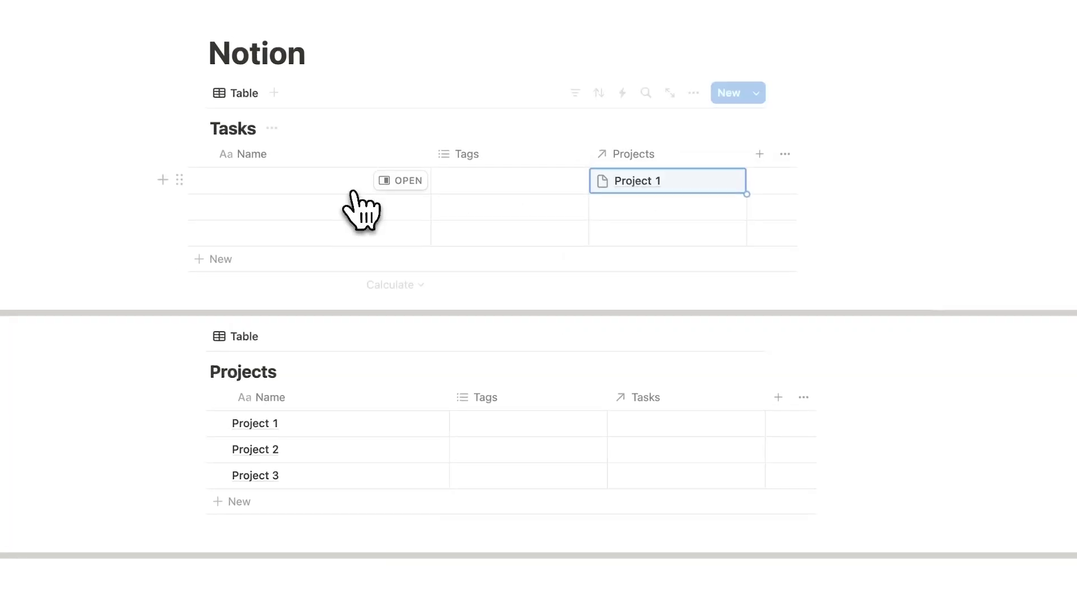
pyautogui.click(334, 187)
pyautogui.write('Task 1')
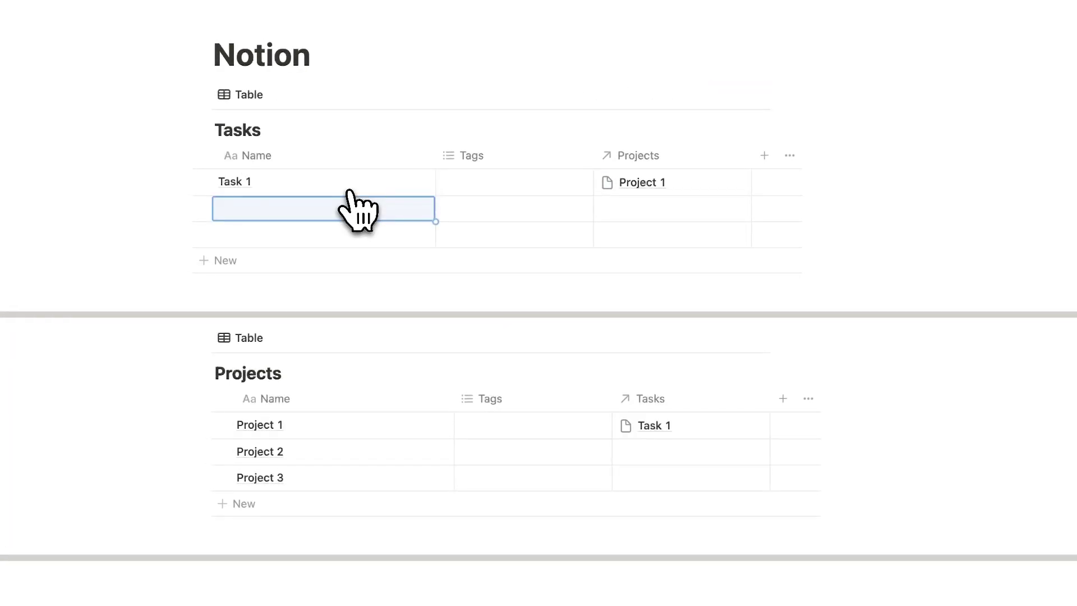
pyautogui.click(853, 211)
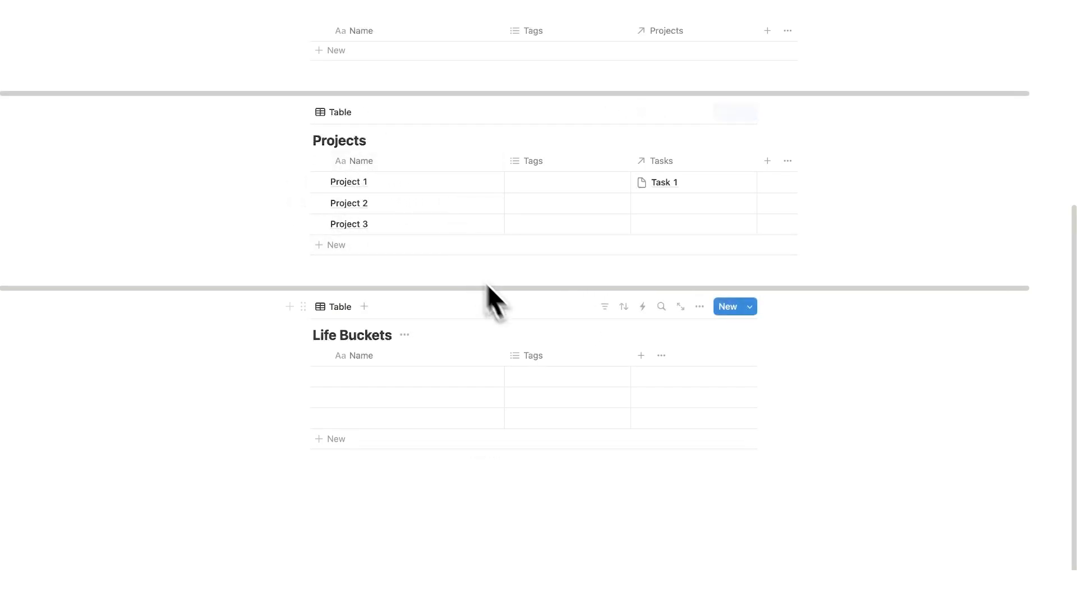
# Hide the Projects table's Tasks column and show Project 1's Tasks as a page section.
pyautogui.click(708, 164)
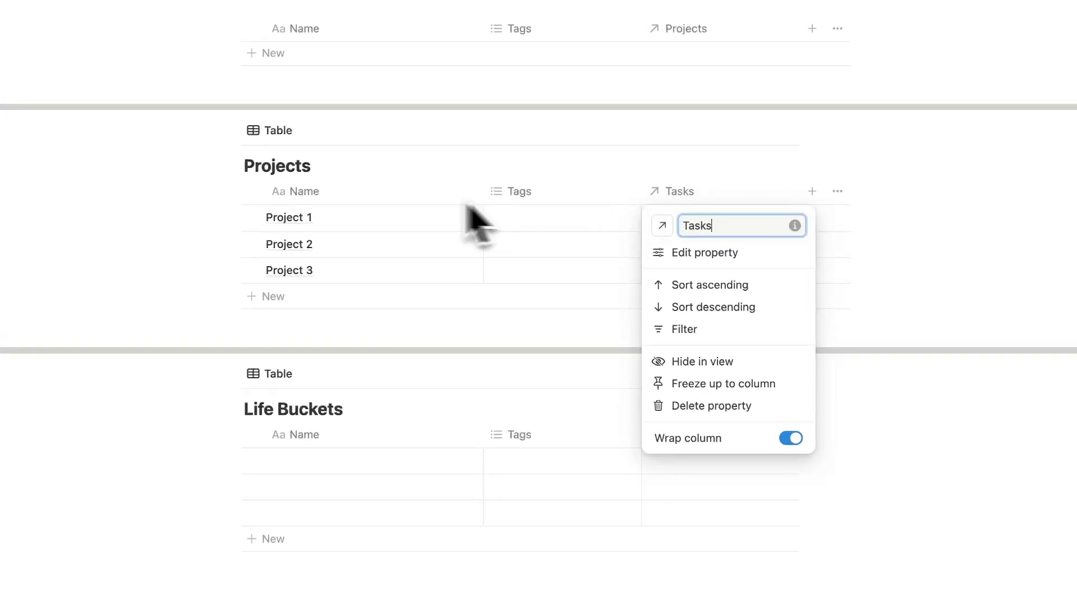
pyautogui.click(699, 362)
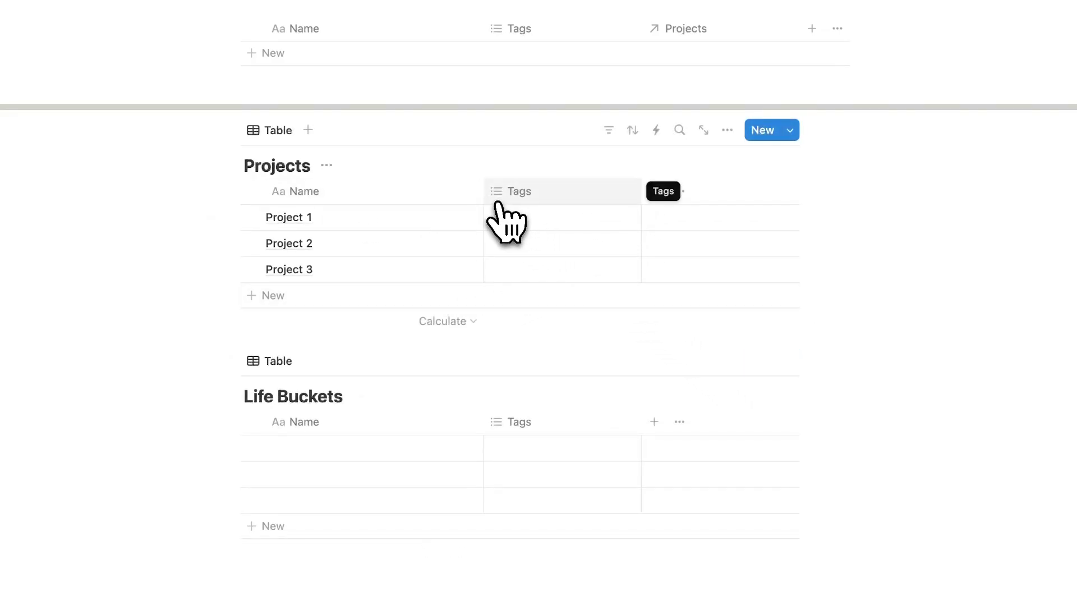
pyautogui.click(459, 220)
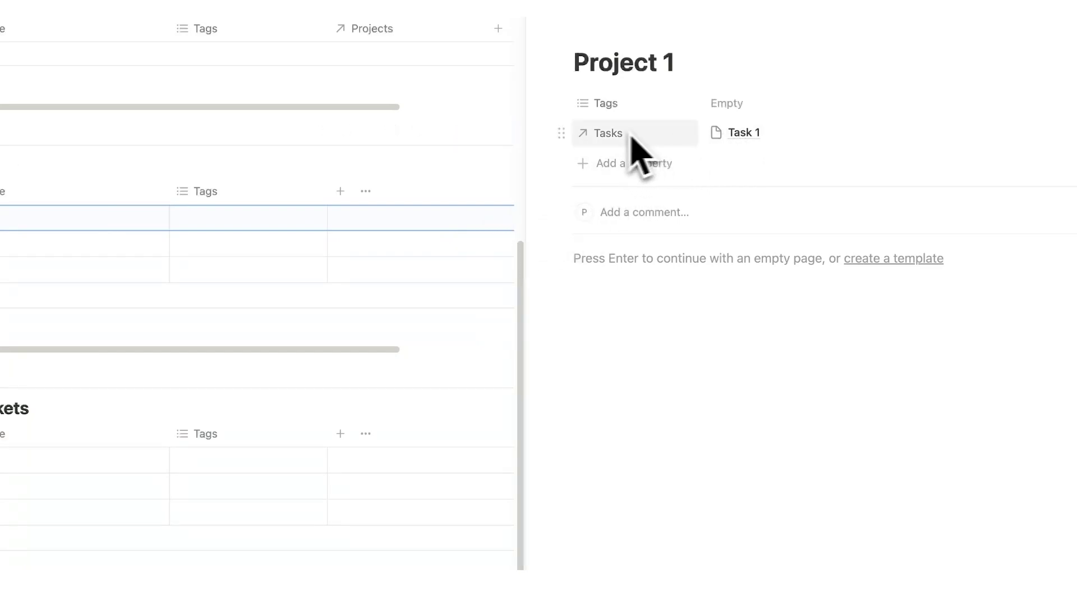
pyautogui.click(560, 133)
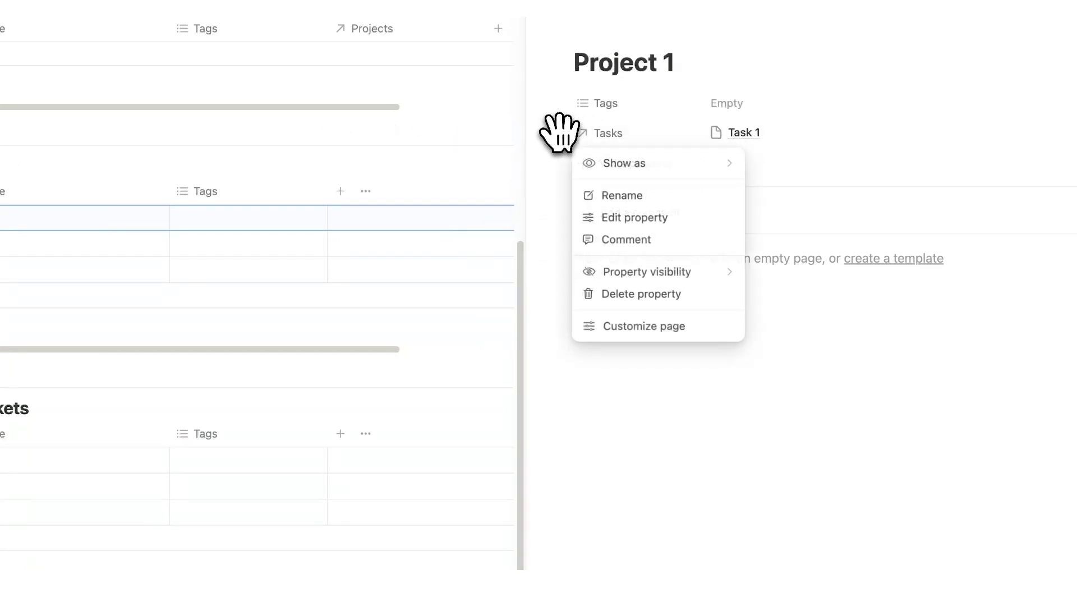
pyautogui.moveTo(623, 162)
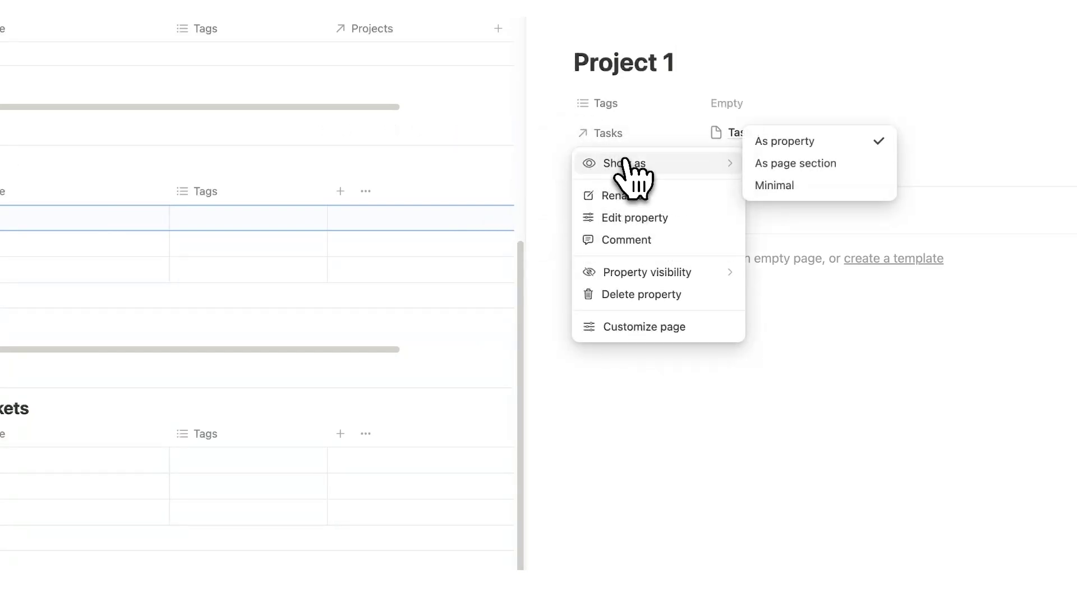
pyautogui.click(765, 167)
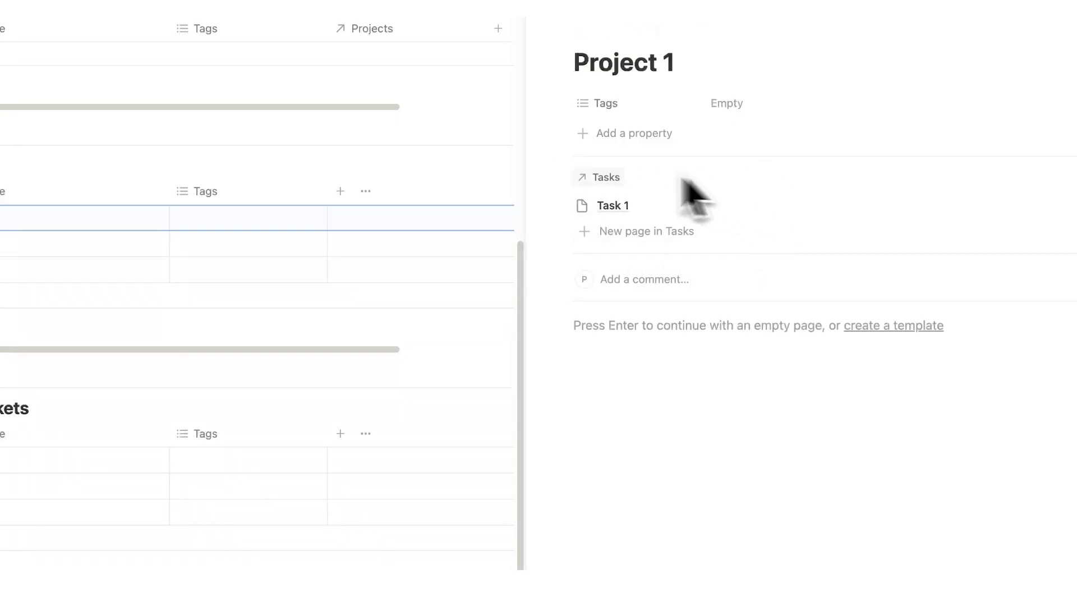
pyautogui.click(551, 22)
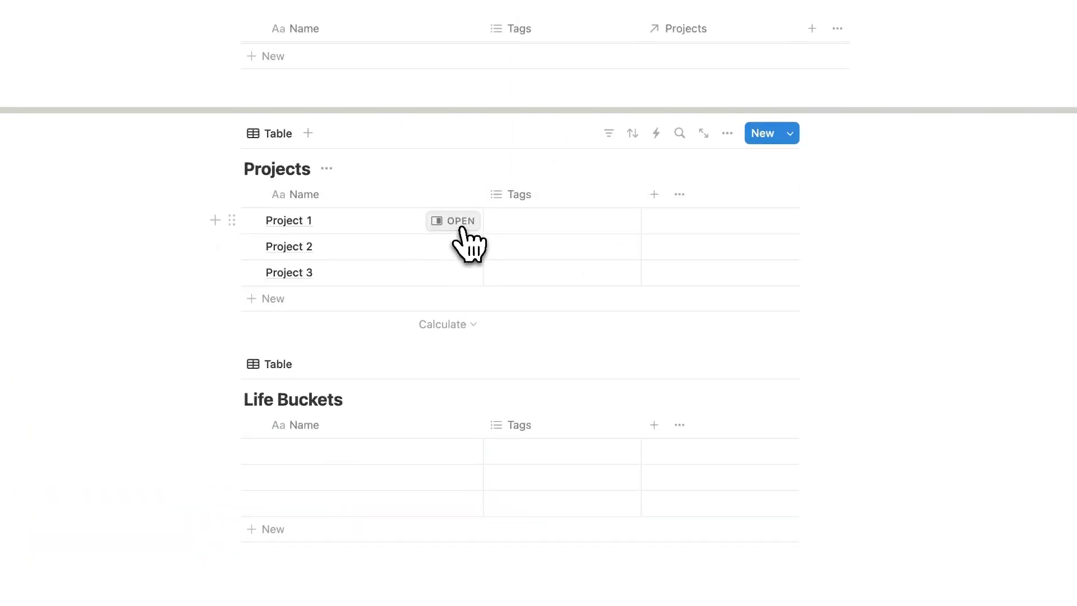
# Add a two-way Life Bucket relation from Projects to the Life Buckets table.
pyautogui.click(458, 221)
pyautogui.click(540, 34)
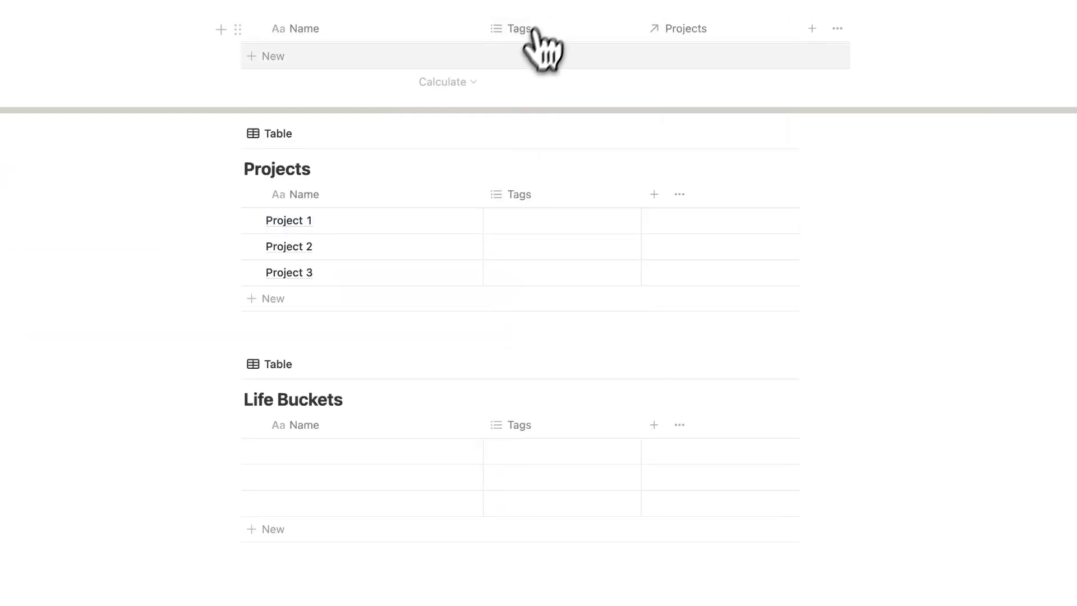
pyautogui.click(654, 194)
pyautogui.scroll(-5, 862, 326)
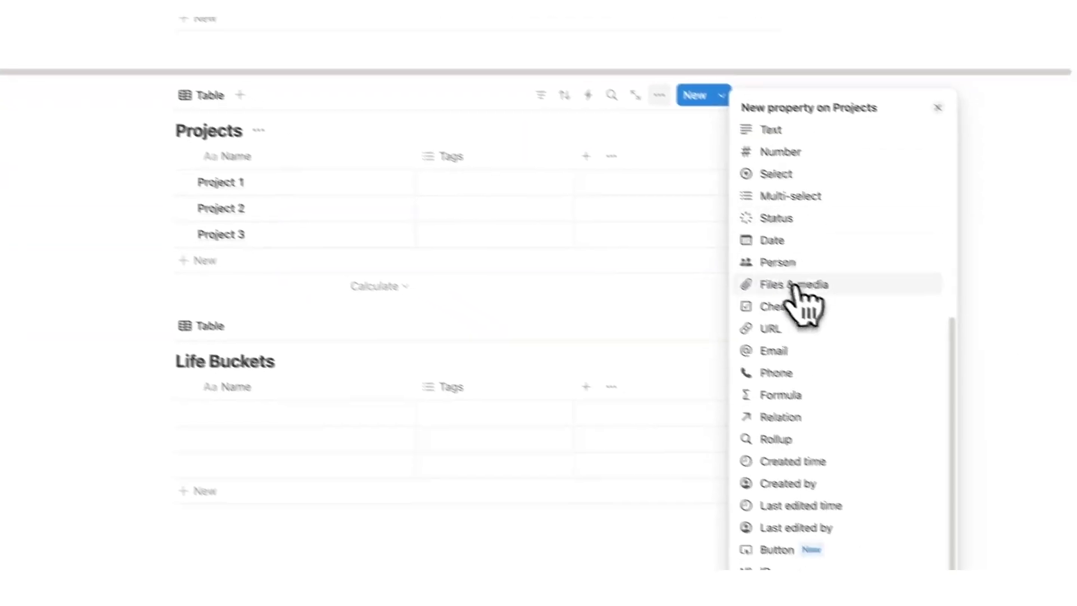
pyautogui.click(779, 415)
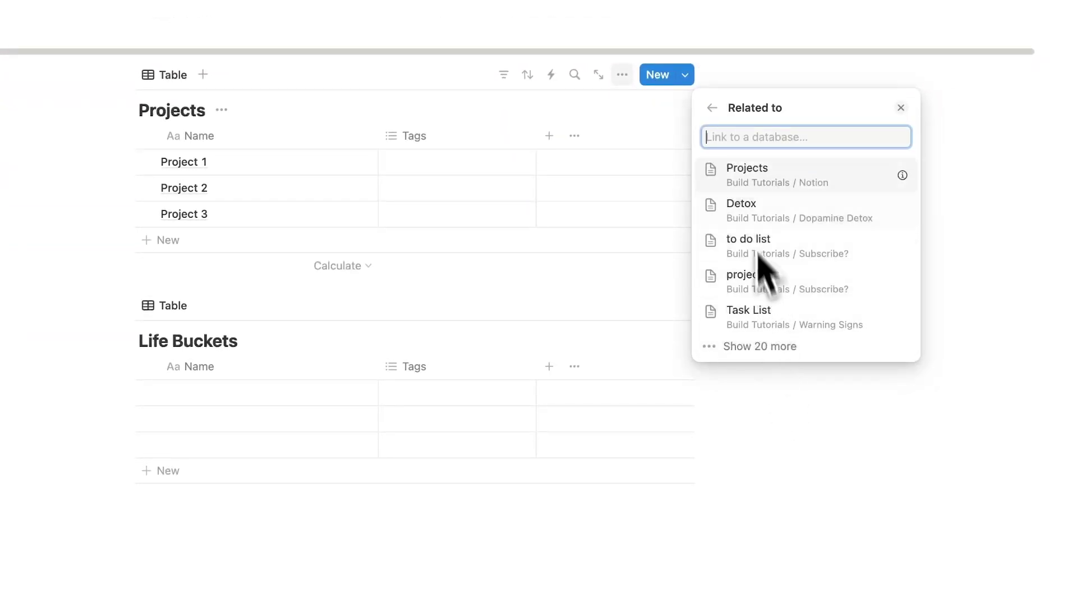
pyautogui.write('Life Bucket')
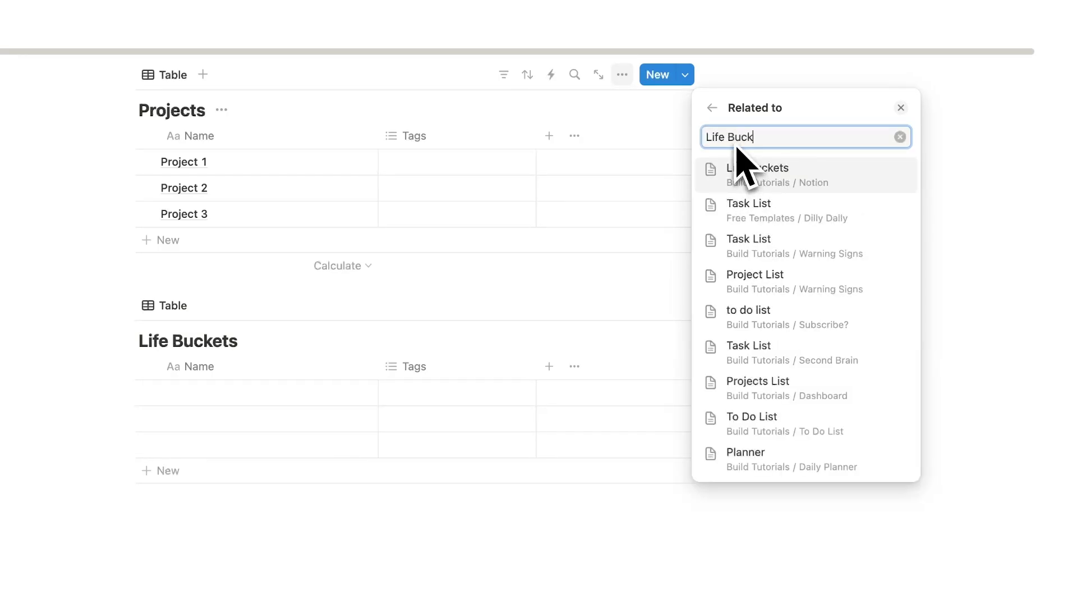
pyautogui.click(752, 176)
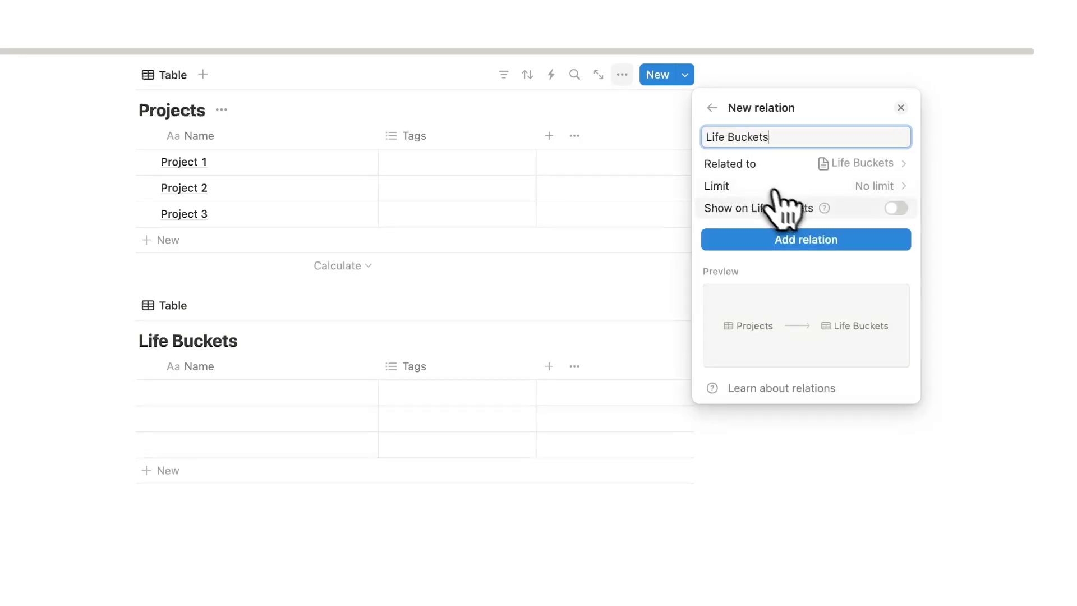
pyautogui.click(896, 208)
pyautogui.click(802, 294)
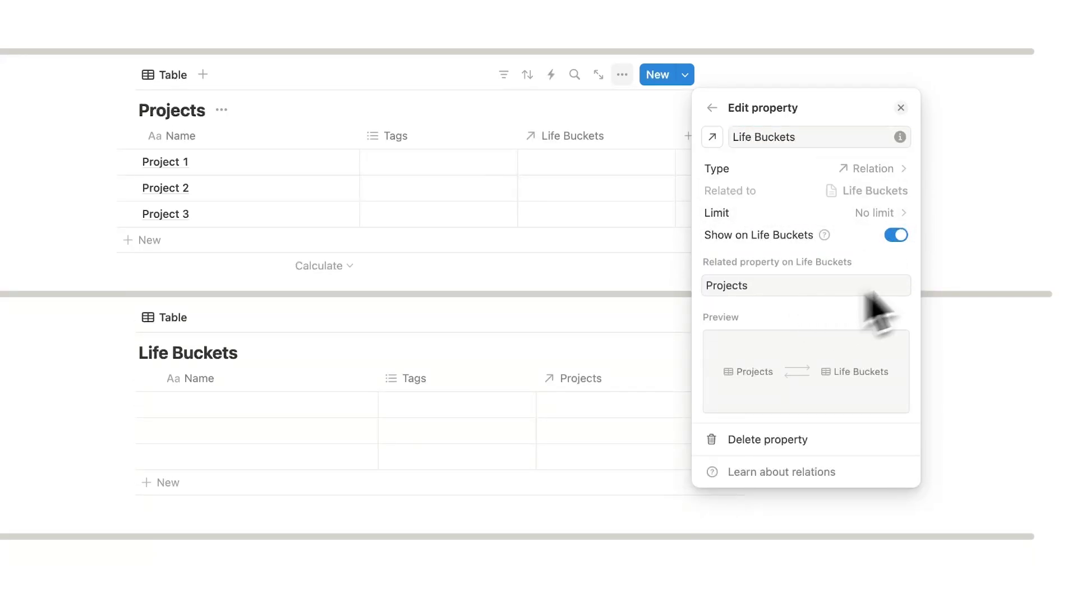
pyautogui.click(974, 259)
# Name the Life Buckets rows Bucket 1, Bucket 2 and Bucket 3.
pyautogui.click(271, 405)
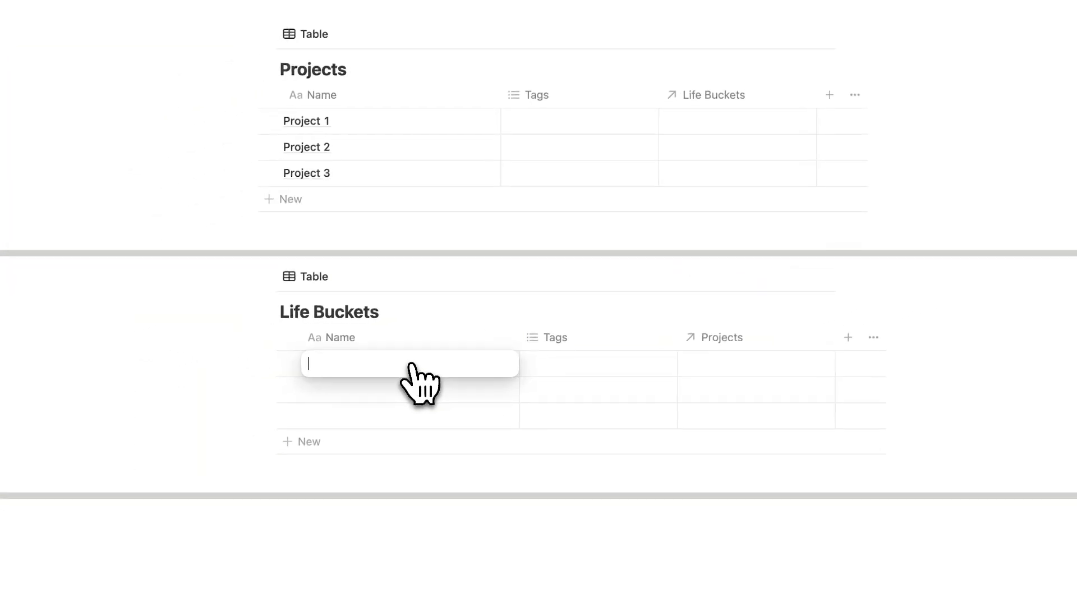
pyautogui.write('Bucket 1')
pyautogui.press('Return')
pyautogui.press('Down')
pyautogui.write('Bucket 2')
pyautogui.press('Return')
pyautogui.press('Down')
pyautogui.write('Bucket 3')
pyautogui.press('Return')
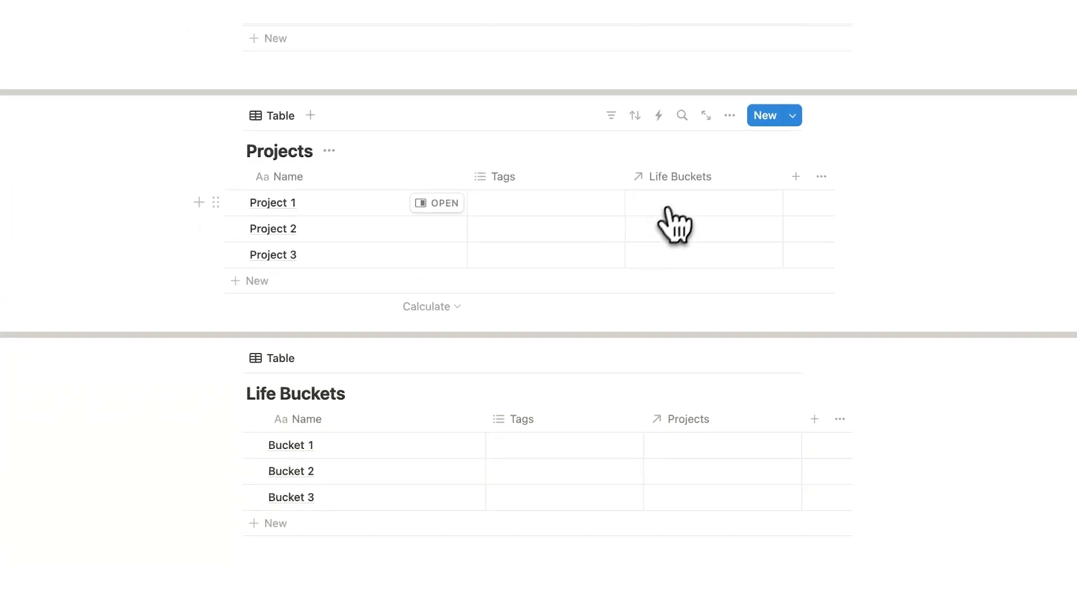
# Set Project 1's Life Buckets cell to Bucket 1.
pyautogui.click(654, 184)
pyautogui.click(732, 256)
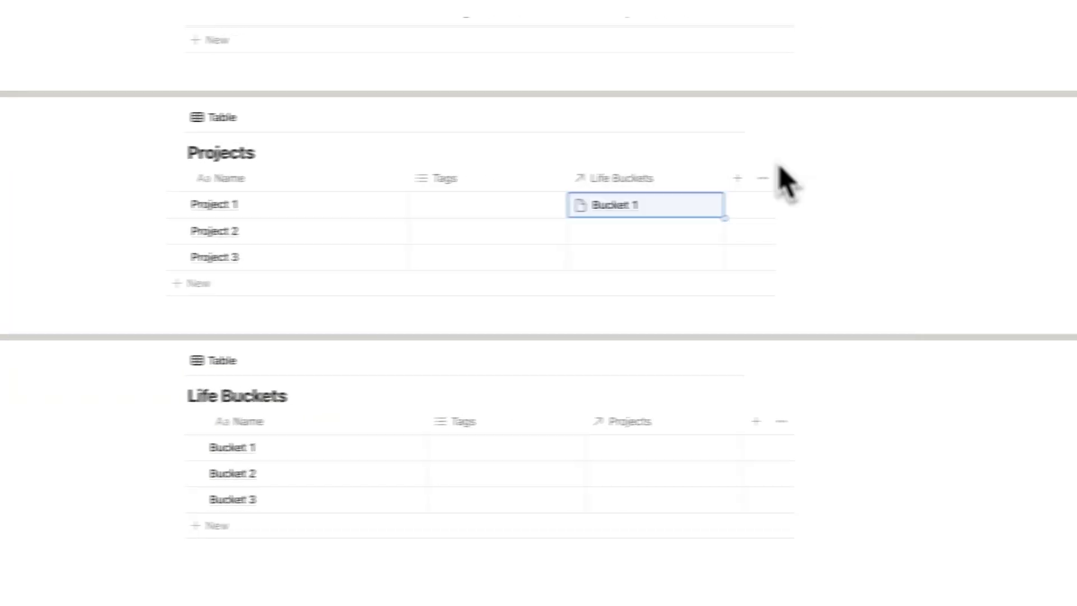
pyautogui.click(856, 240)
pyautogui.scroll(5, 866, 235)
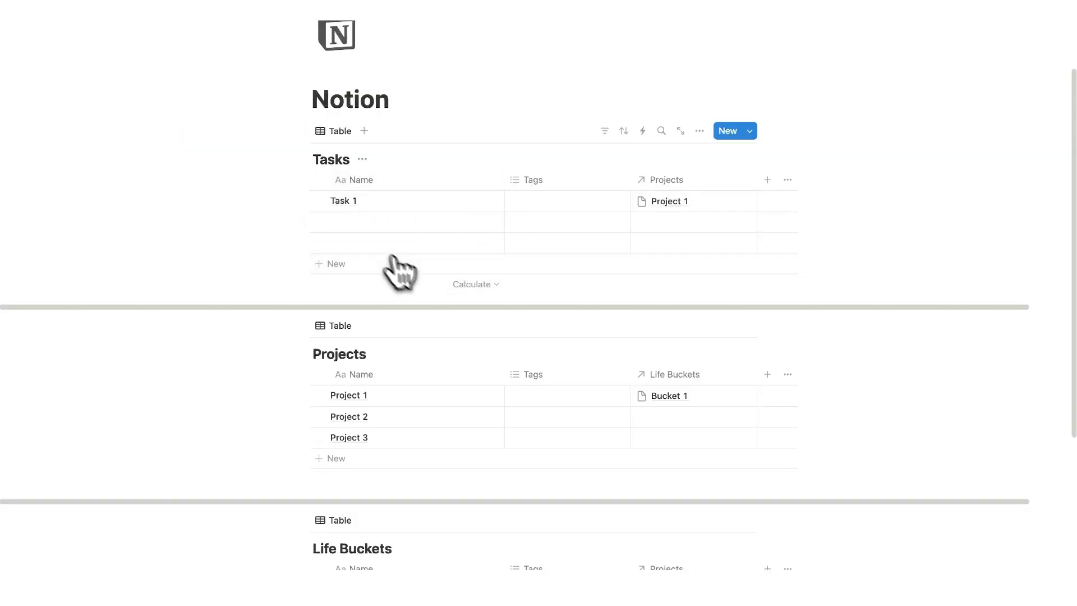
# Fill in the second and third task rows as Task 2 and Task 3.
pyautogui.click(357, 222)
pyautogui.write('Task 2')
pyautogui.press('Return')
pyautogui.write('T')
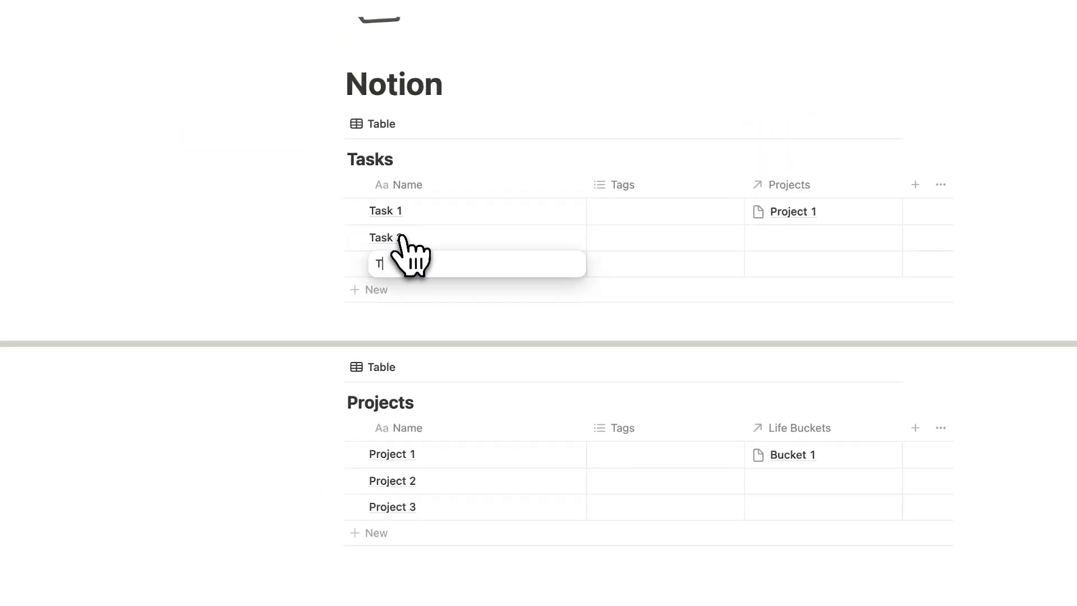
pyautogui.write('ask 3')
pyautogui.press('Escape')
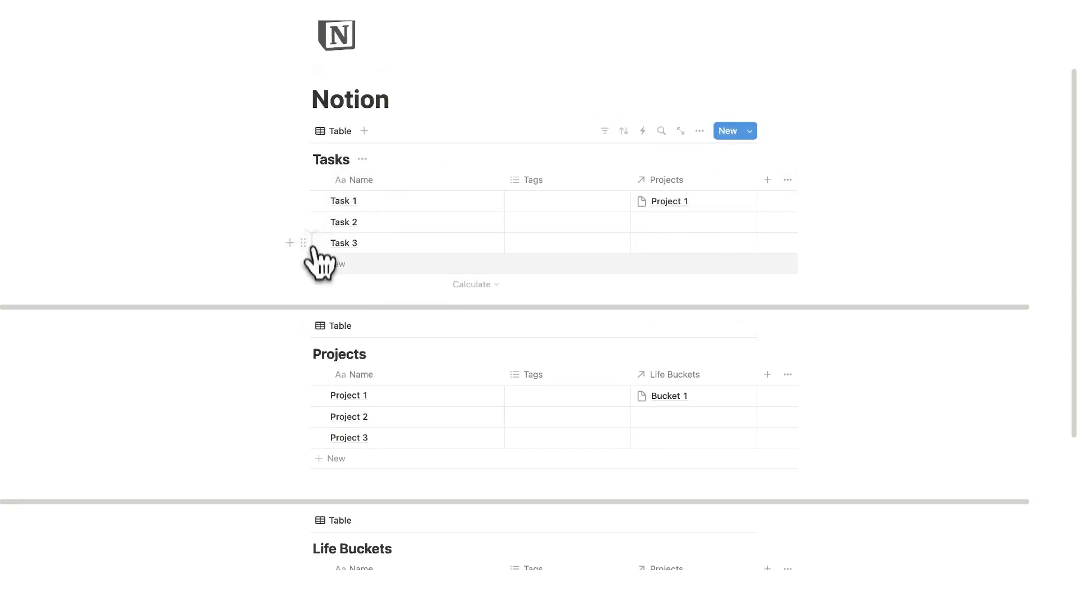
# Rename the first three tasks Report, Make Presentation and Write New Resume.
pyautogui.click(387, 199)
pyautogui.write('Report')
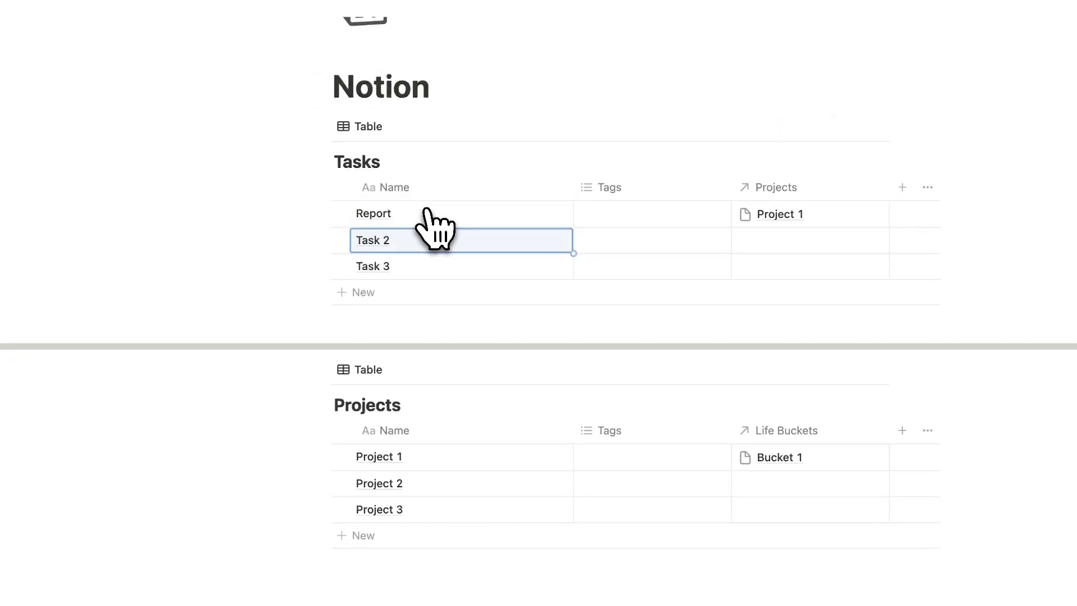
pyautogui.click(438, 242)
pyautogui.write('Make Presentation')
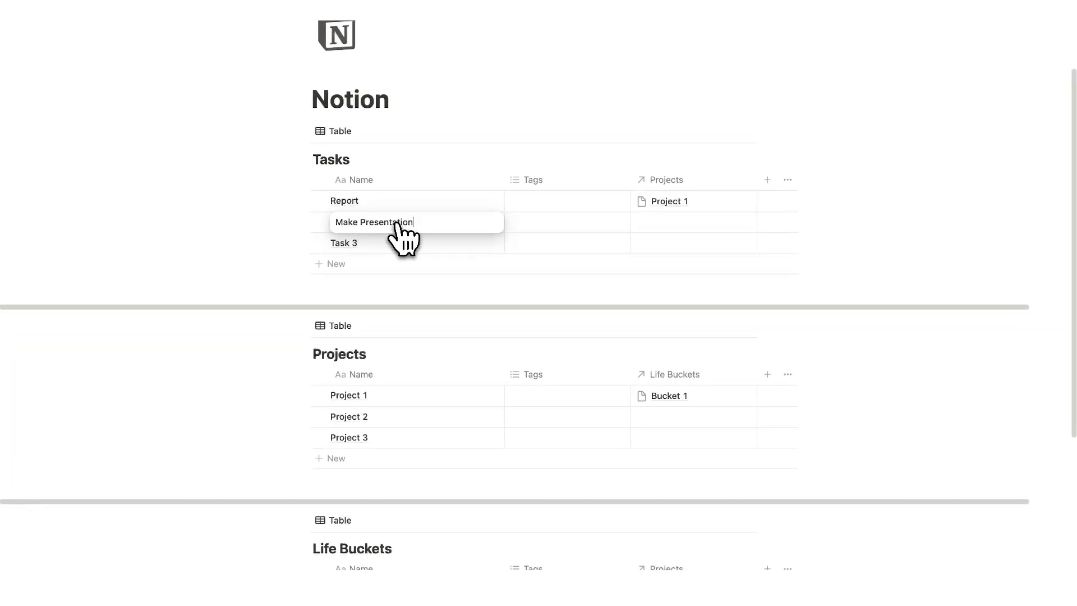
pyautogui.click(386, 243)
pyautogui.write('Write New Resume')
# Add task rows Gym, Film 20 Reels and Batch Cook for the Week.
pyautogui.click(360, 263)
pyautogui.write('Gym')
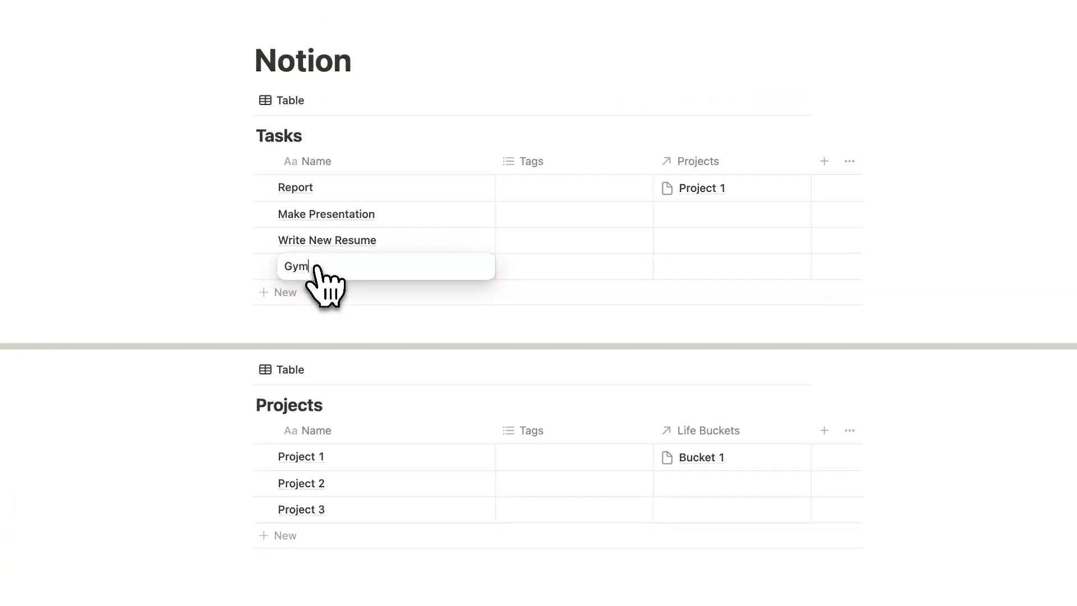
pyautogui.press('Return')
pyautogui.click(321, 290)
pyautogui.write('Film 20 Road')
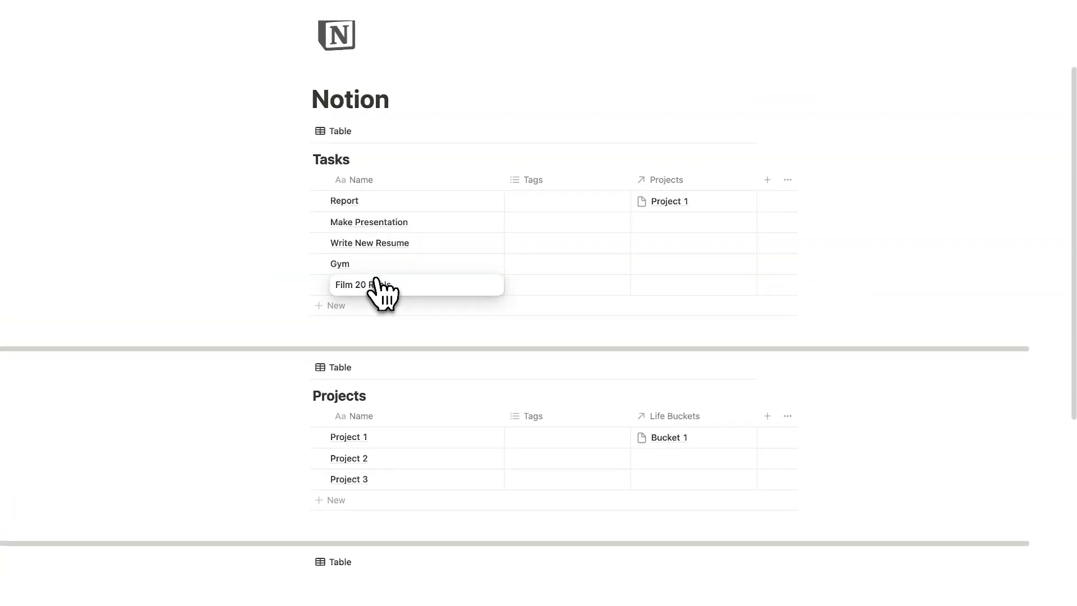
pyautogui.click(368, 305)
pyautogui.write('Batch Cook fo')
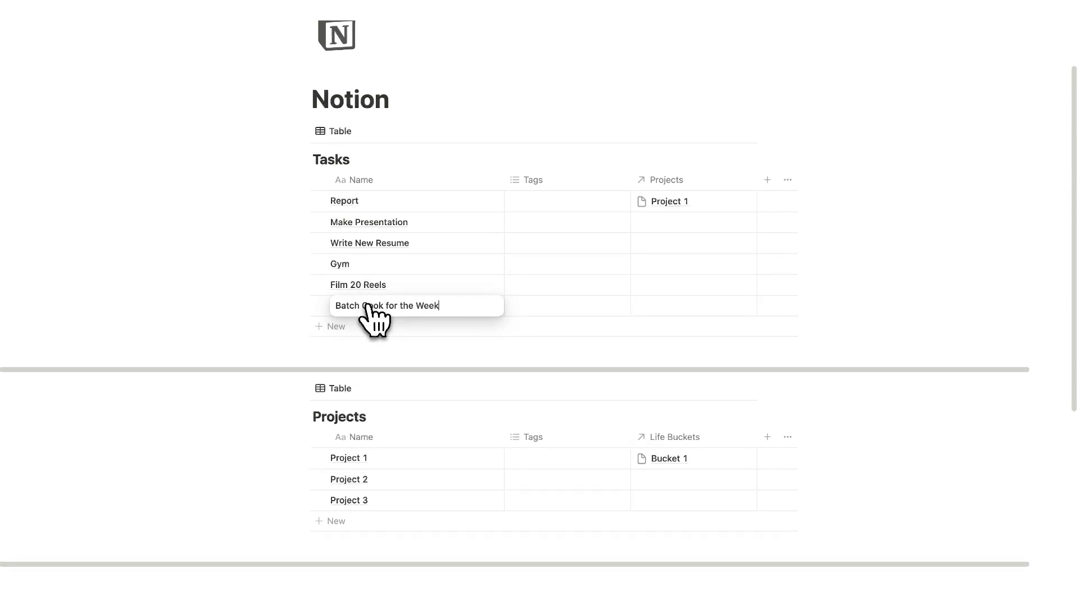
pyautogui.write('r the Week')
pyautogui.press('Return')
pyautogui.click(413, 99)
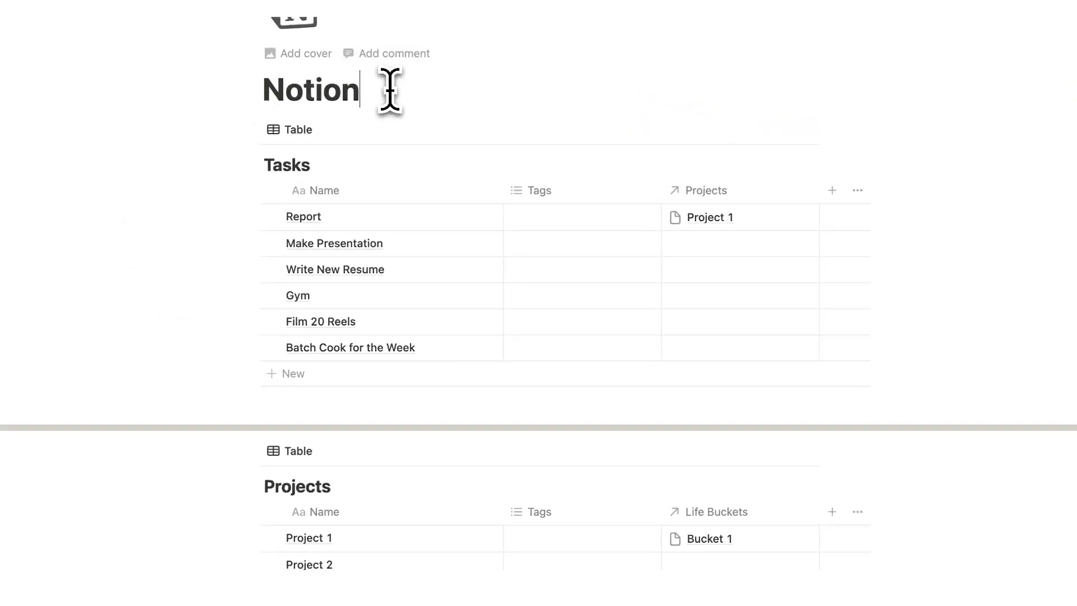
pyautogui.press('Return')
pyautogui.press('BackSpace')
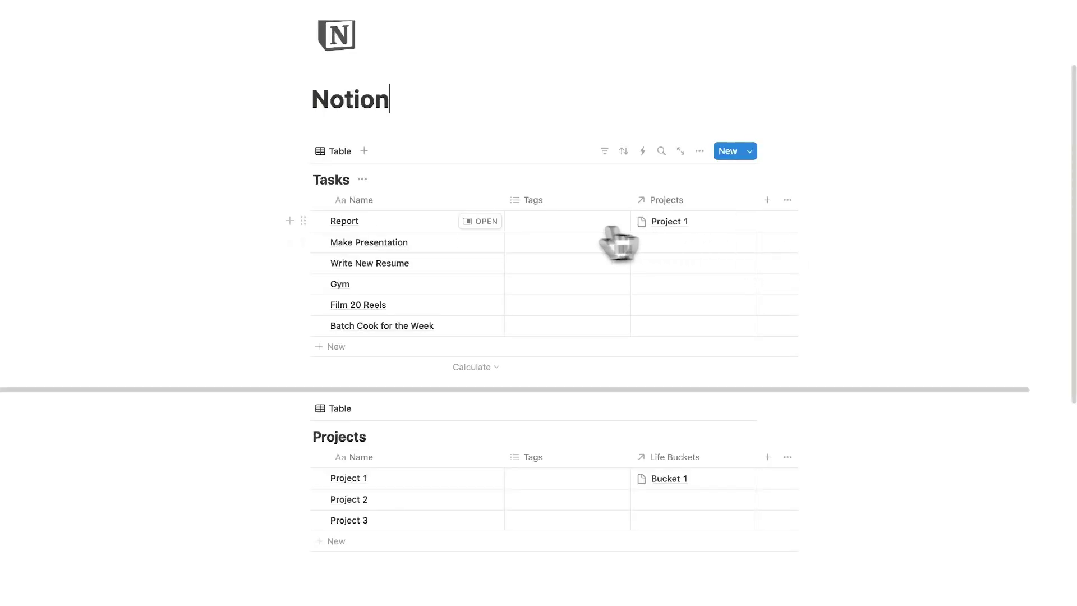
# Create a blue Flow tag on the Report task.
pyautogui.click(545, 224)
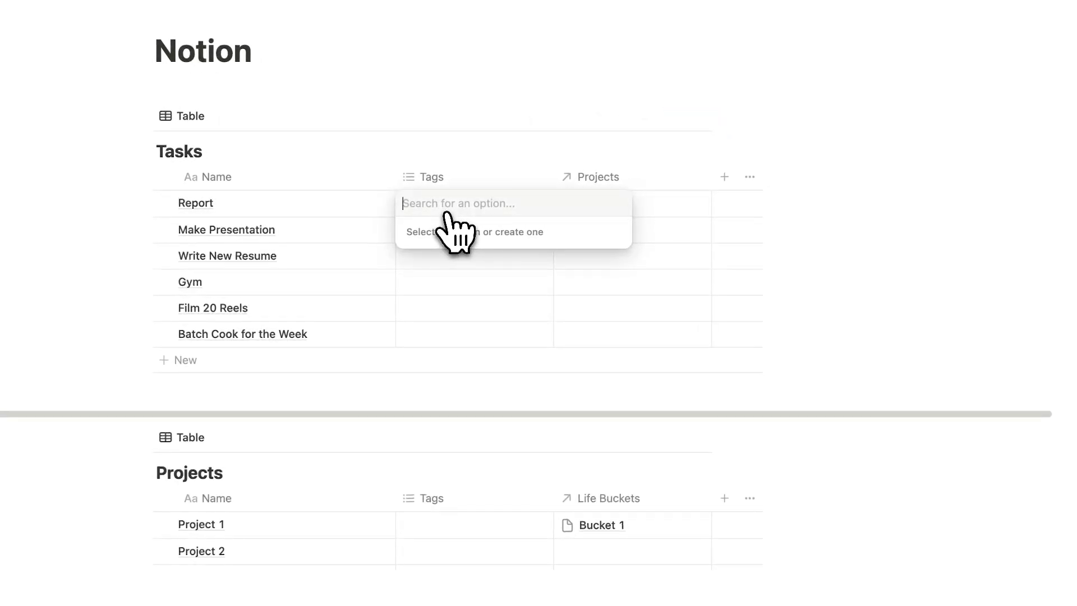
pyautogui.press('Escape')
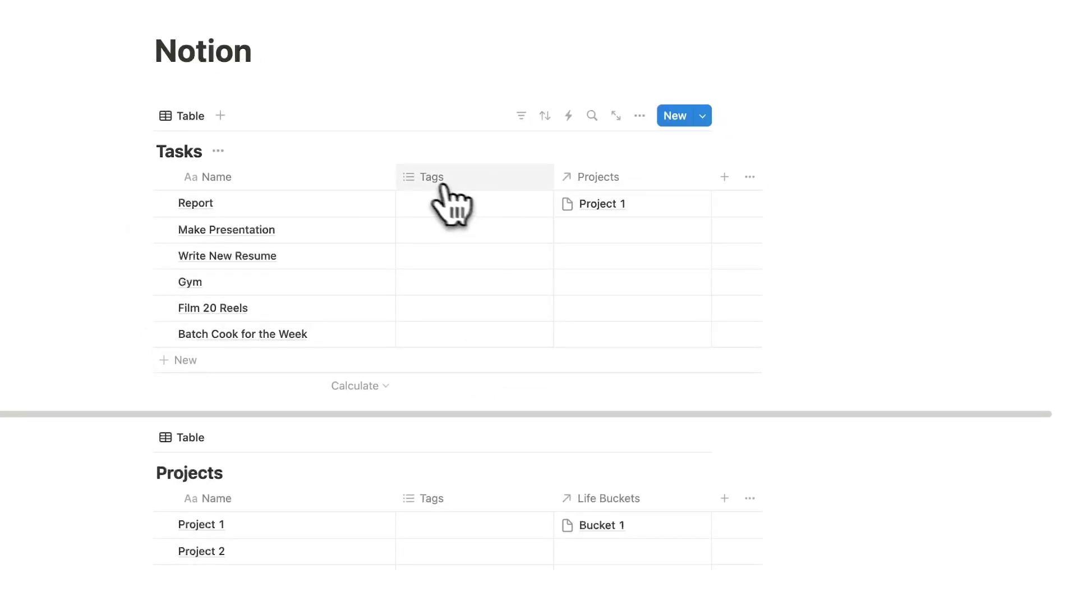
pyautogui.click(466, 205)
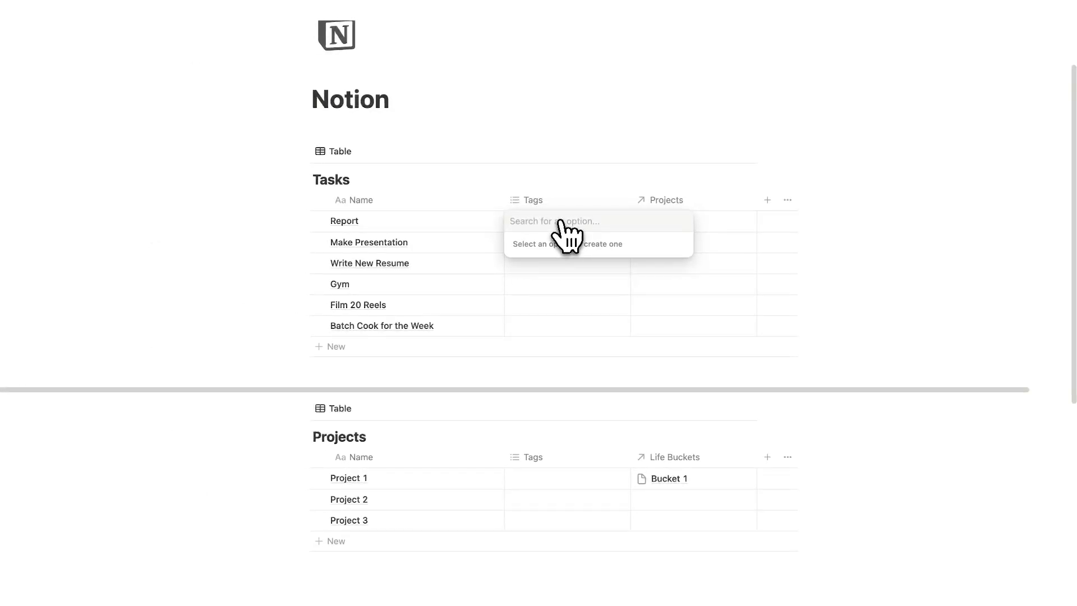
pyautogui.write('Flow')
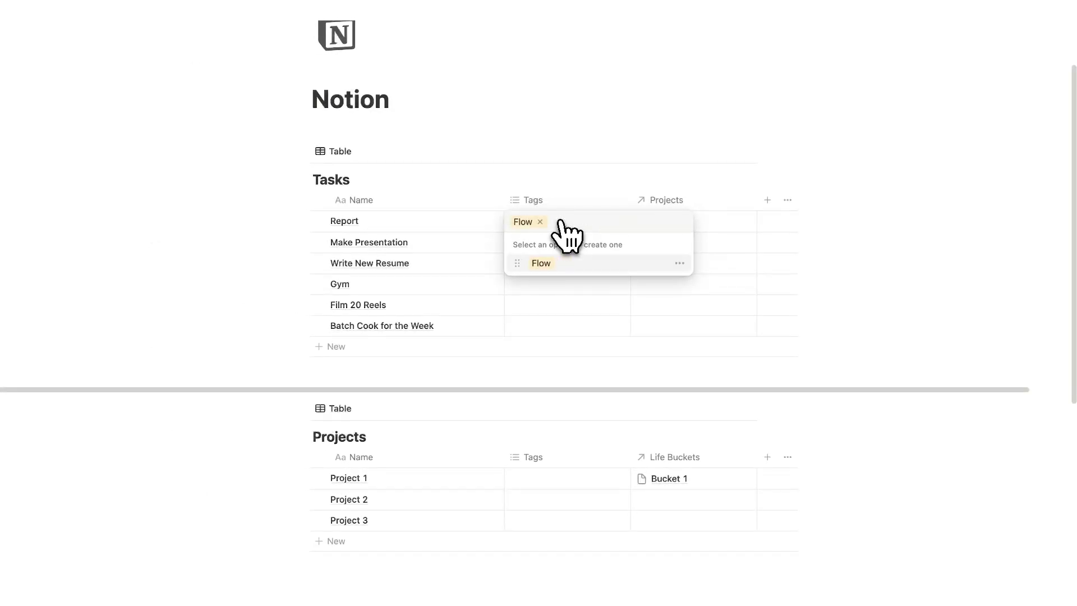
pyautogui.click(680, 263)
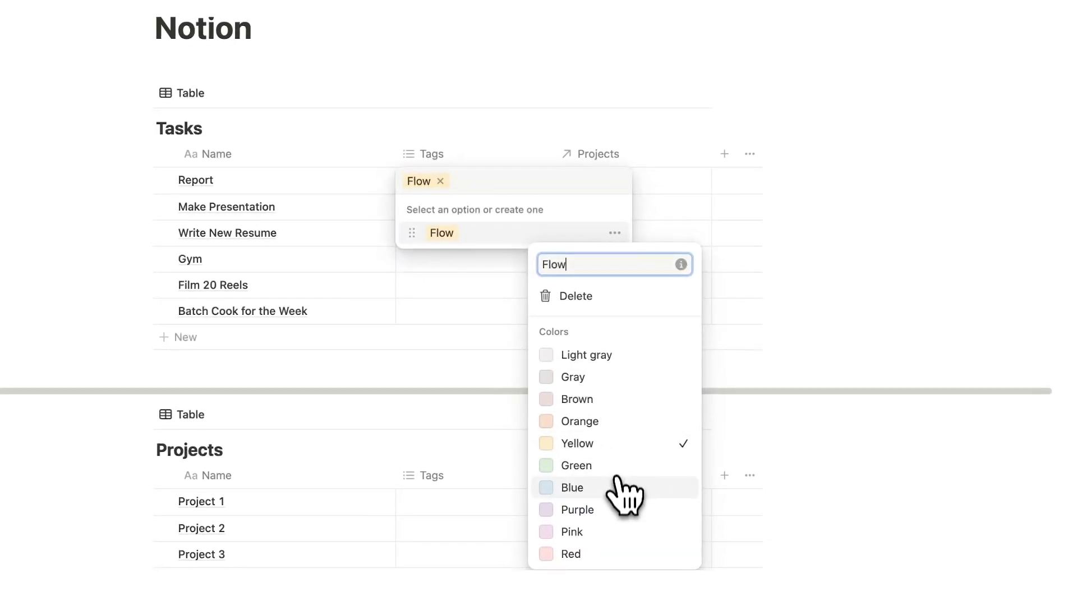
pyautogui.click(572, 487)
pyautogui.click(921, 242)
# Create a yellow Easy tag on Make Presentation.
pyautogui.click(468, 214)
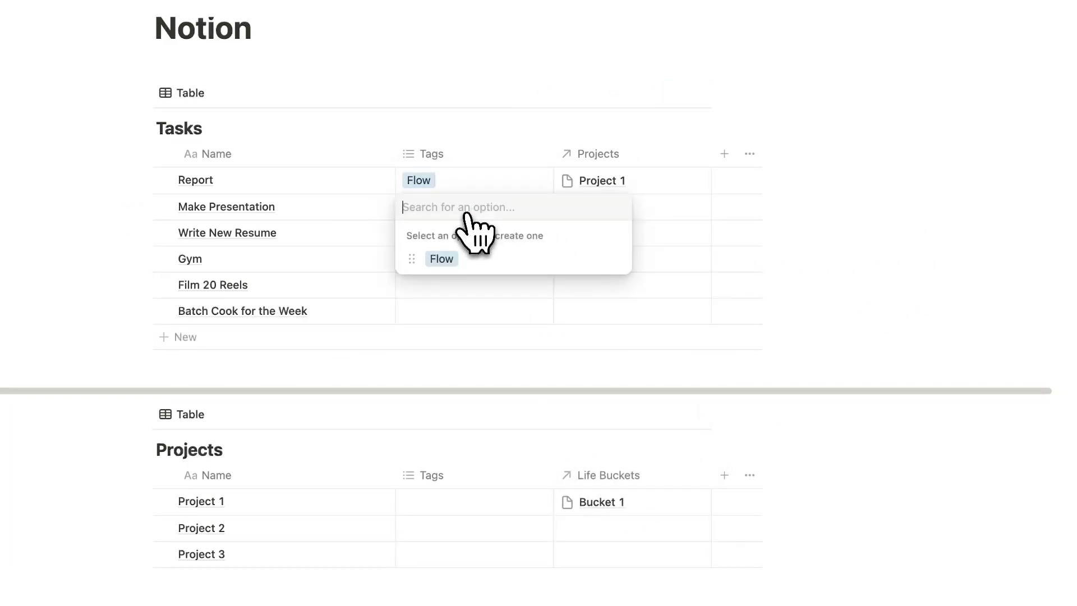
pyautogui.write('Easy')
pyautogui.press('Return')
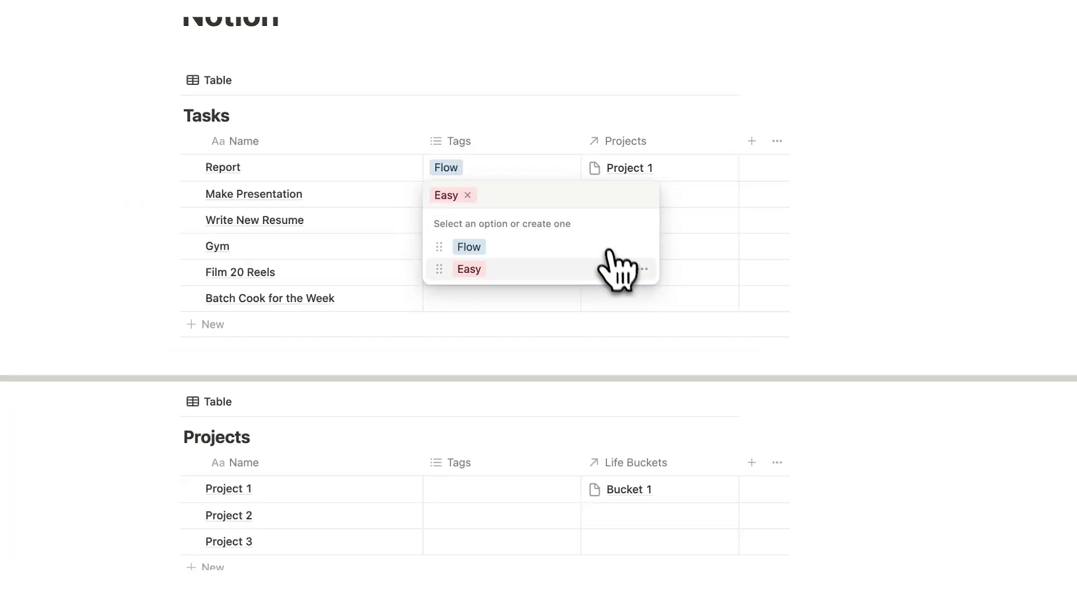
pyautogui.click(643, 270)
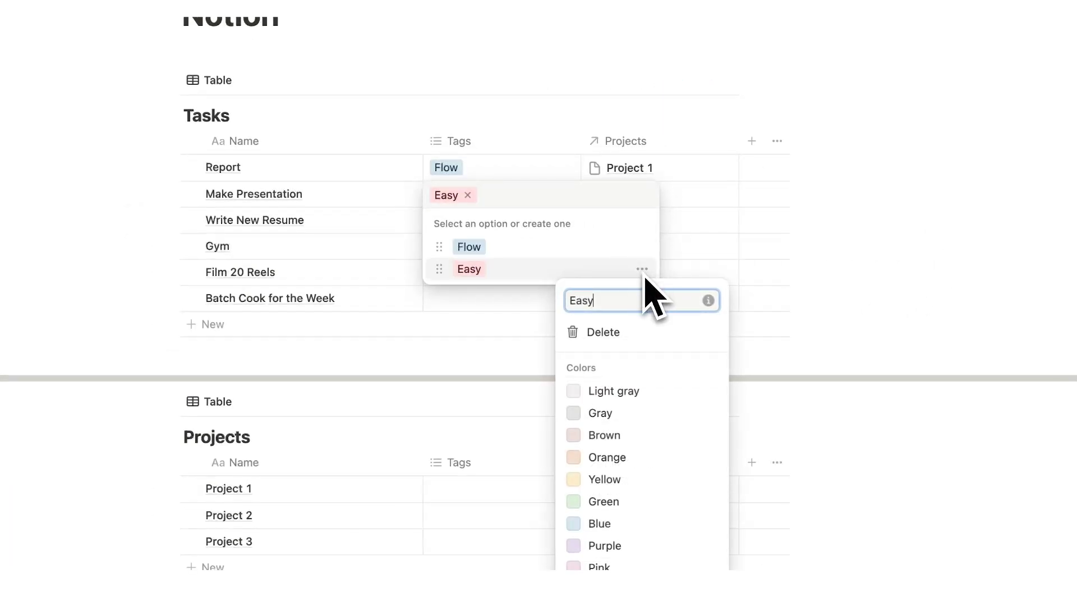
pyautogui.click(651, 479)
pyautogui.press('Escape')
pyautogui.press('Escape')
# Create a light gray 5 Minute tag on Write New Resume.
pyautogui.click(496, 227)
pyautogui.write('5')
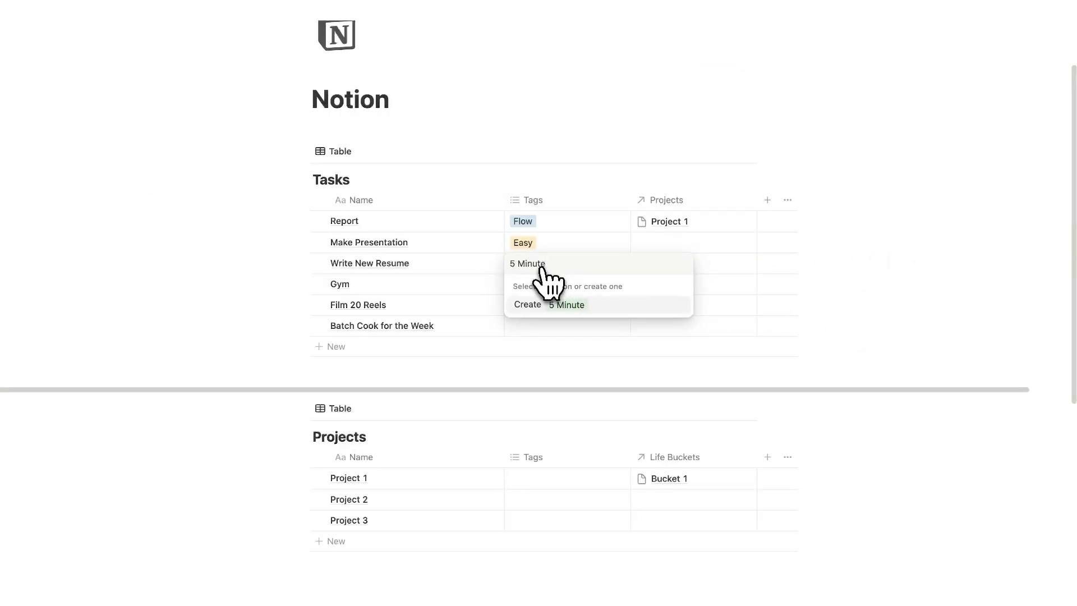
pyautogui.write(' Minute')
pyautogui.click(567, 306)
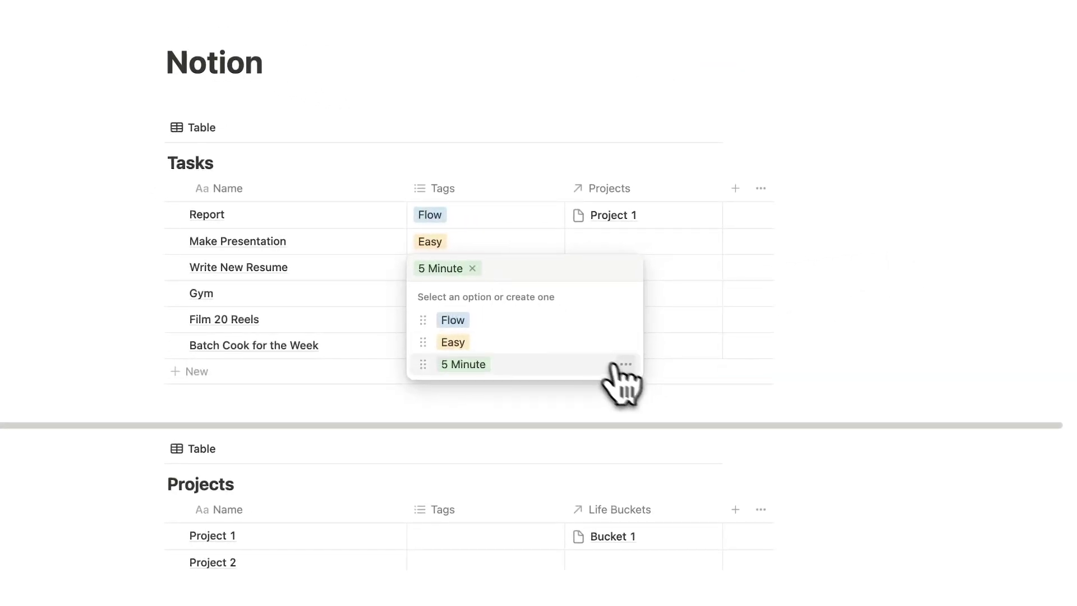
pyautogui.click(680, 341)
pyautogui.click(628, 141)
pyautogui.press('Escape')
pyautogui.press('Escape')
# Clear the Easy and 5 Minute tags and fill Flow down all six tasks.
pyautogui.moveTo(543, 248); pyautogui.dragTo(549, 268)
pyautogui.press('BackSpace')
pyautogui.click(569, 222)
pyautogui.press('Escape')
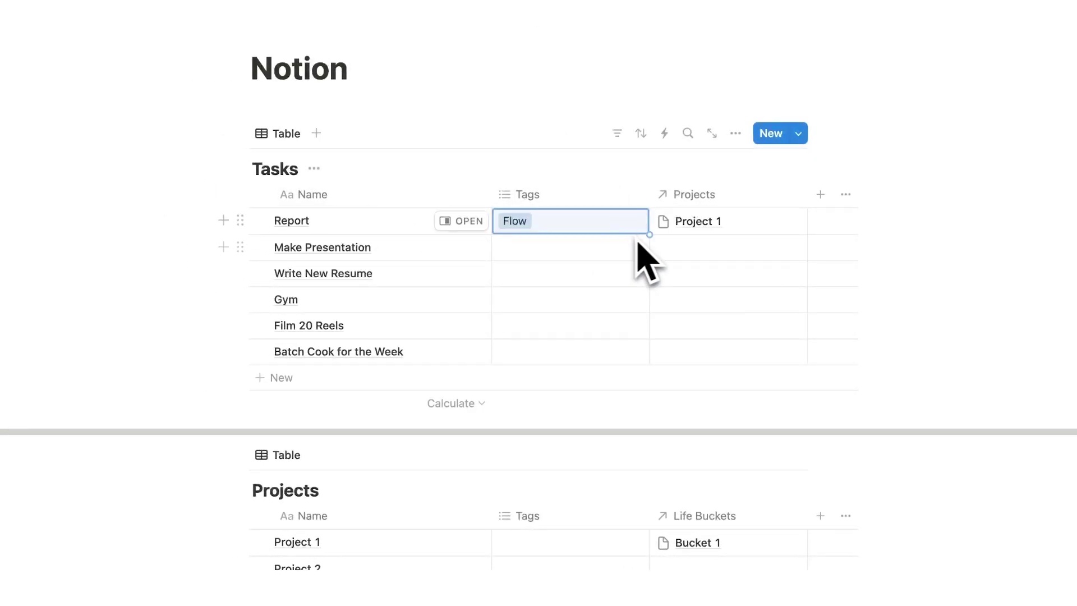
pyautogui.moveTo(649, 234); pyautogui.dragTo(650, 359)
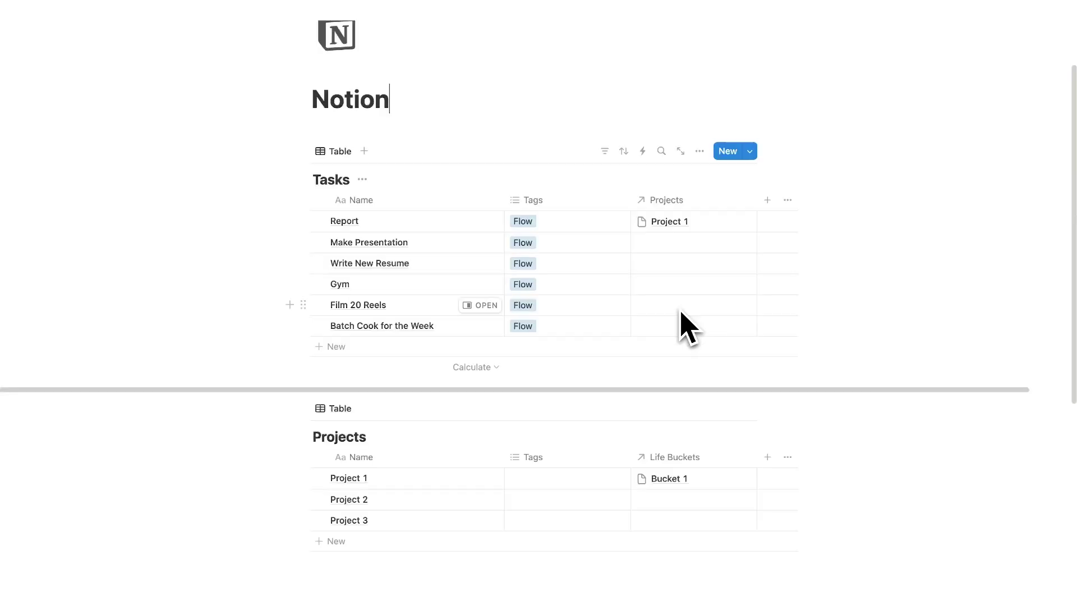
# Rename the Bucket 1 row in Life Buckets to Work and view its page in side peek.
pyautogui.scroll(-7, 426, 284)
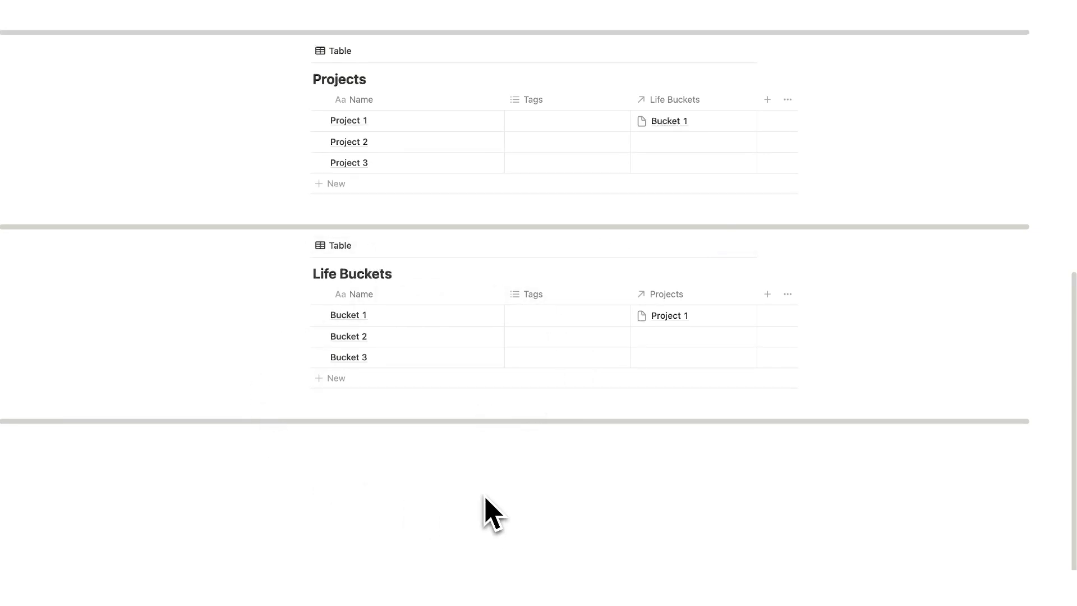
pyautogui.click(502, 314)
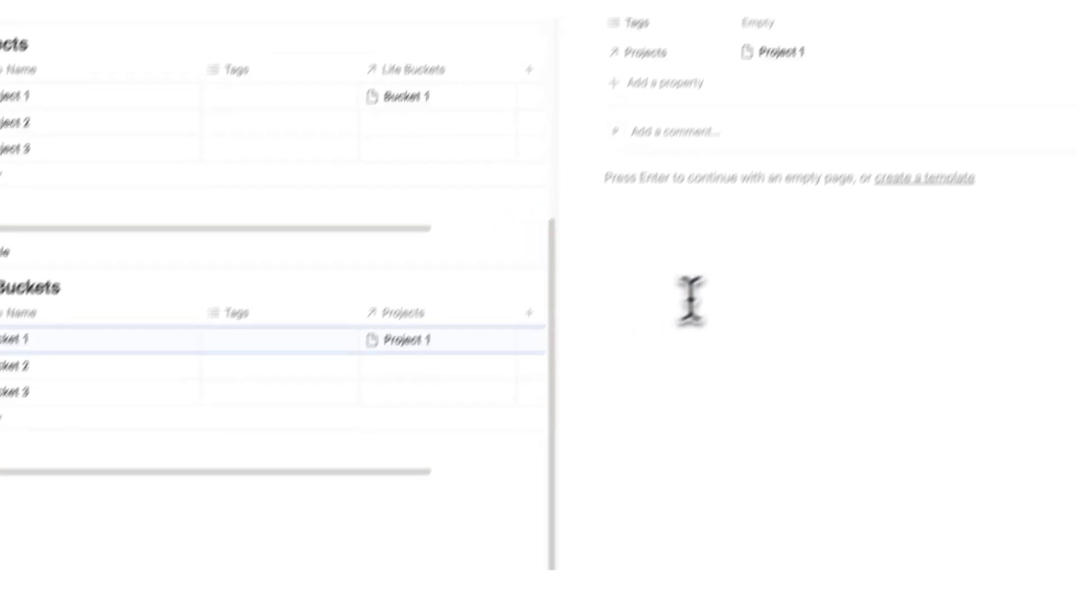
pyautogui.press('Return')
pyautogui.click(373, 261)
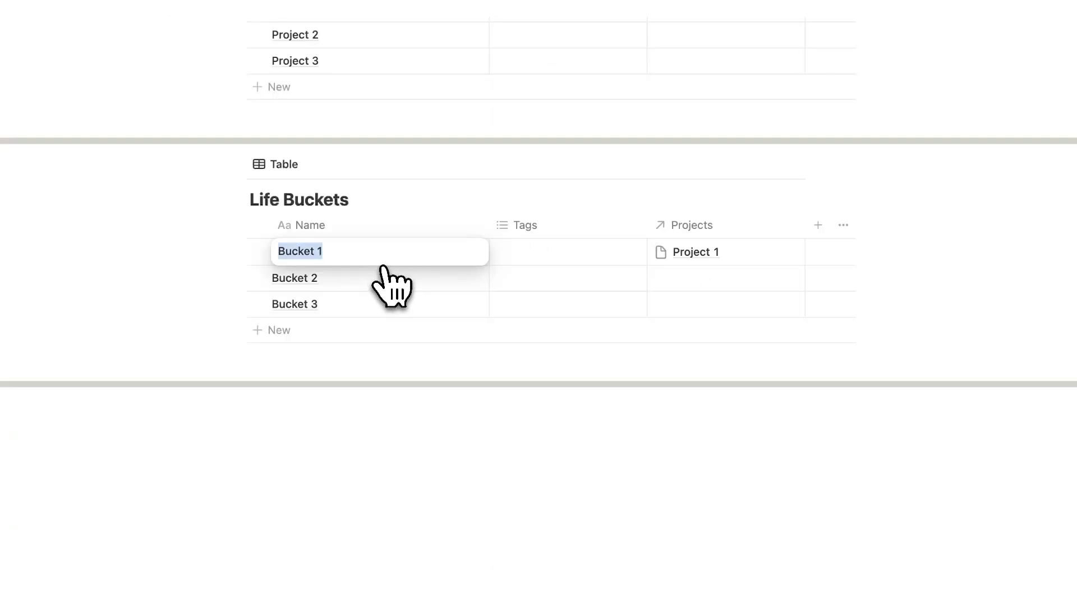
pyautogui.write('Work')
pyautogui.click(384, 275)
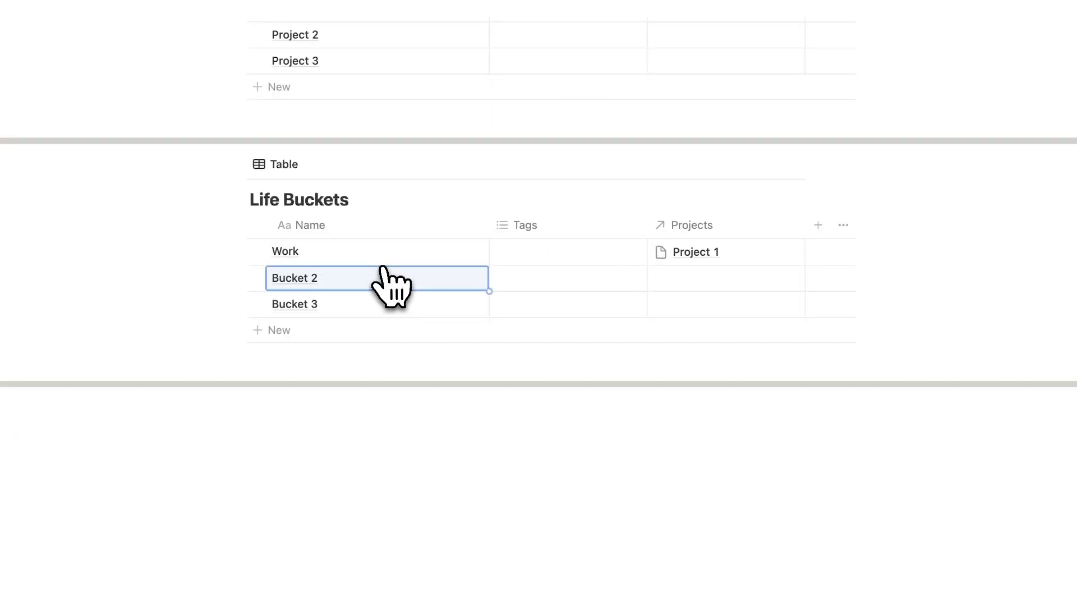
pyautogui.click(423, 431)
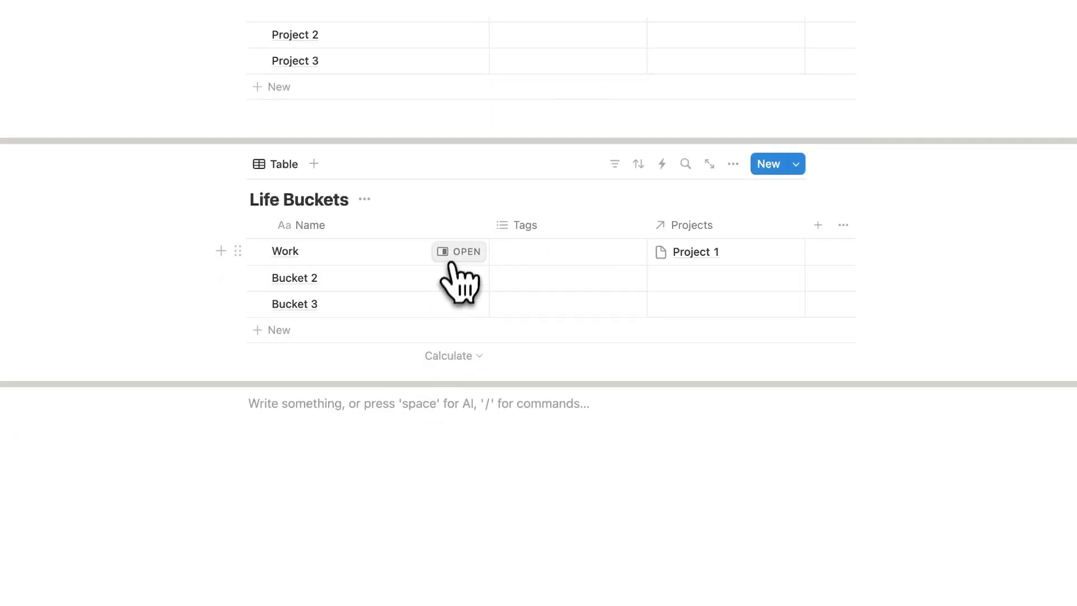
pyautogui.click(451, 262)
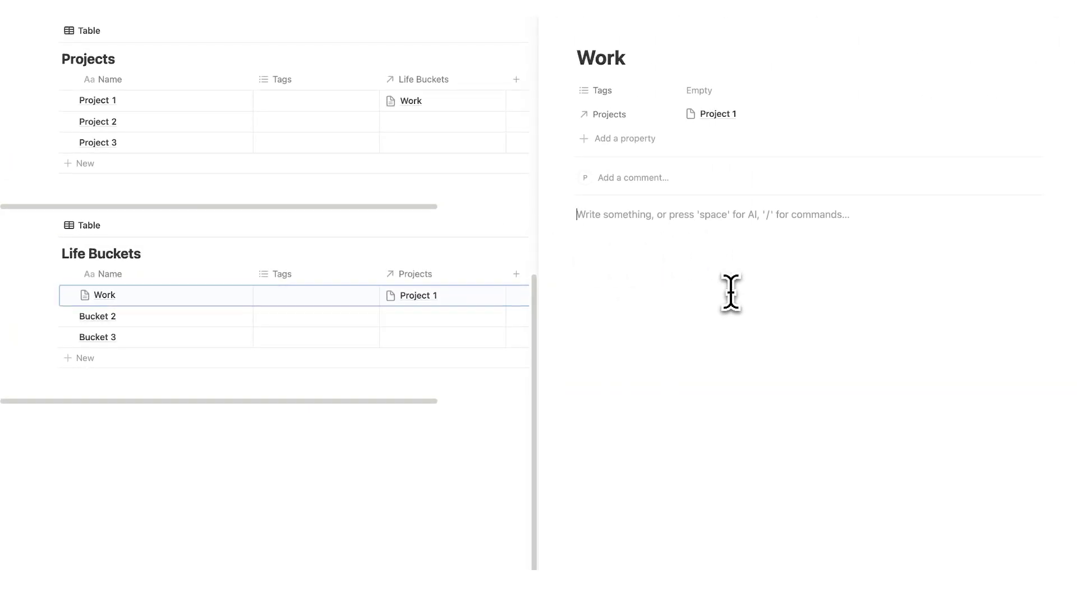
# Insert a new blank table database, to be titled Work SOPs, on the Work page.
pyautogui.write('/data')
pyautogui.click(713, 337)
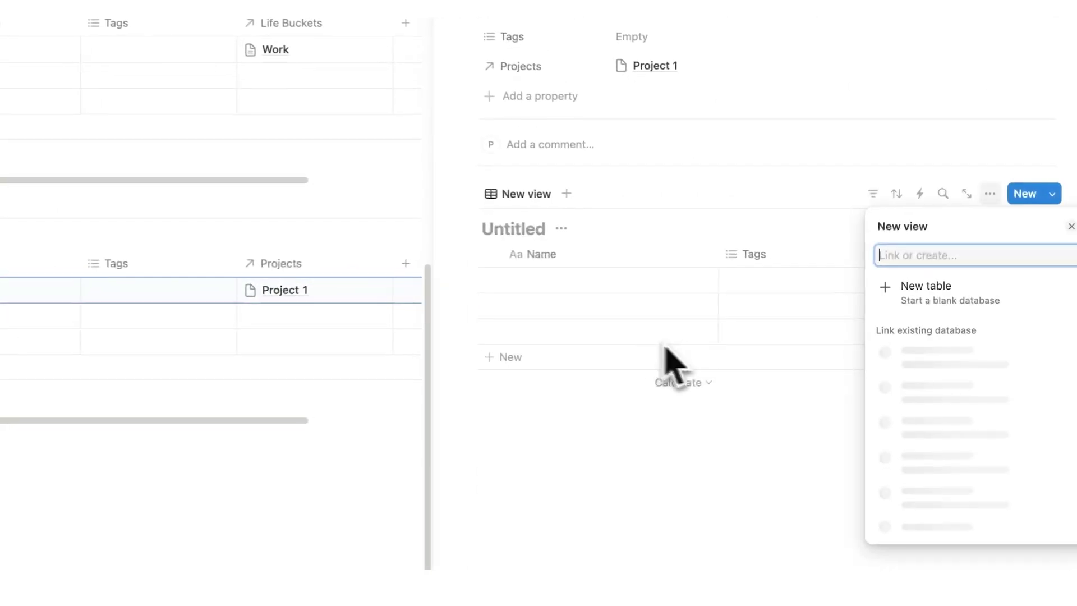
pyautogui.click(897, 313)
pyautogui.click(514, 230)
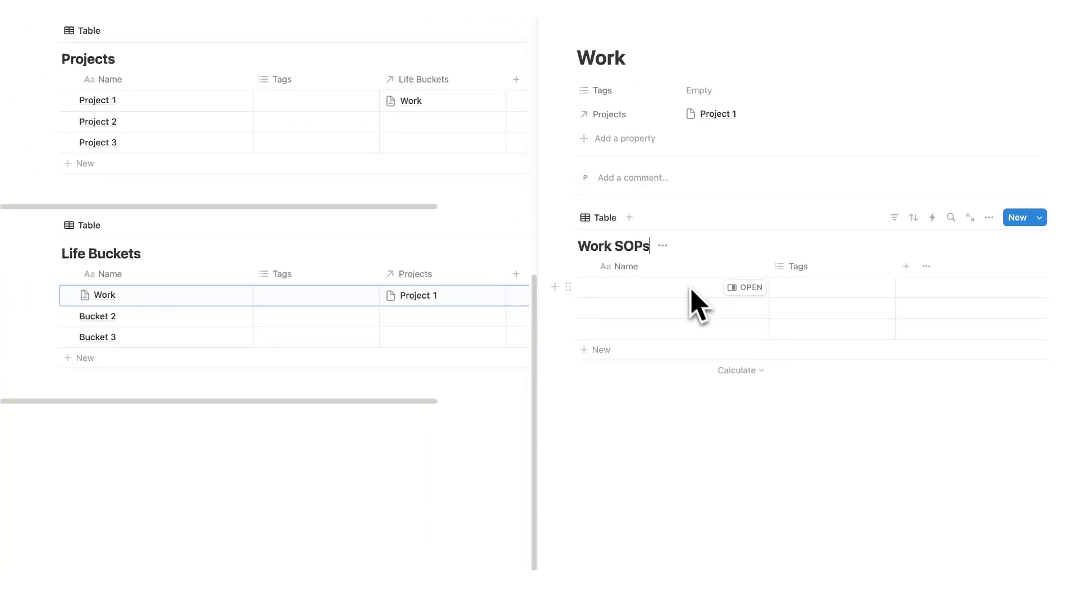
pyautogui.click(553, 49)
pyautogui.scroll(10, 572, 359)
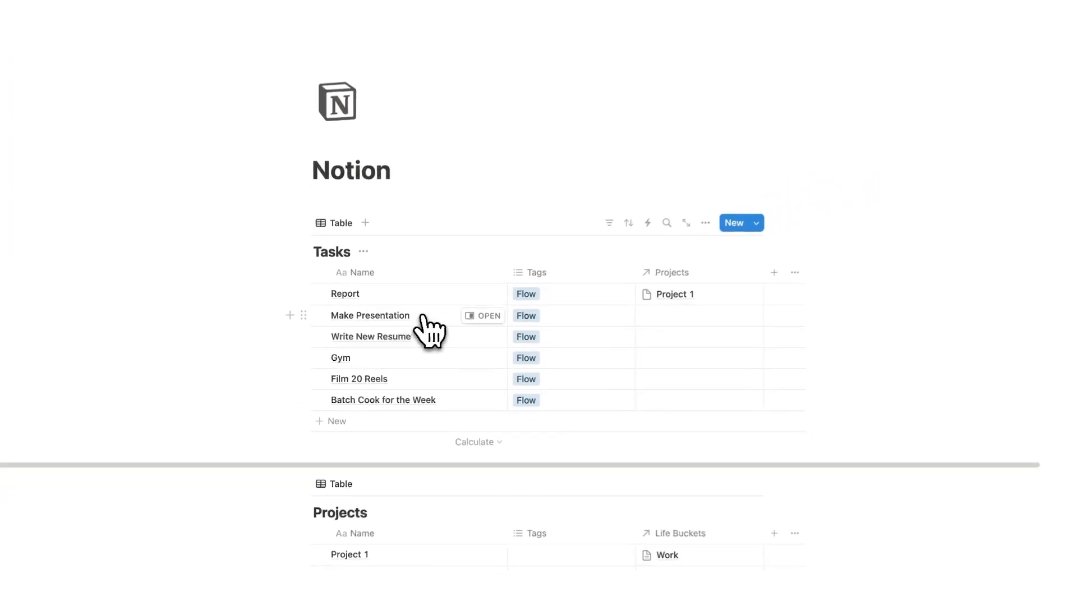
pyautogui.scroll(-10, 457, 284)
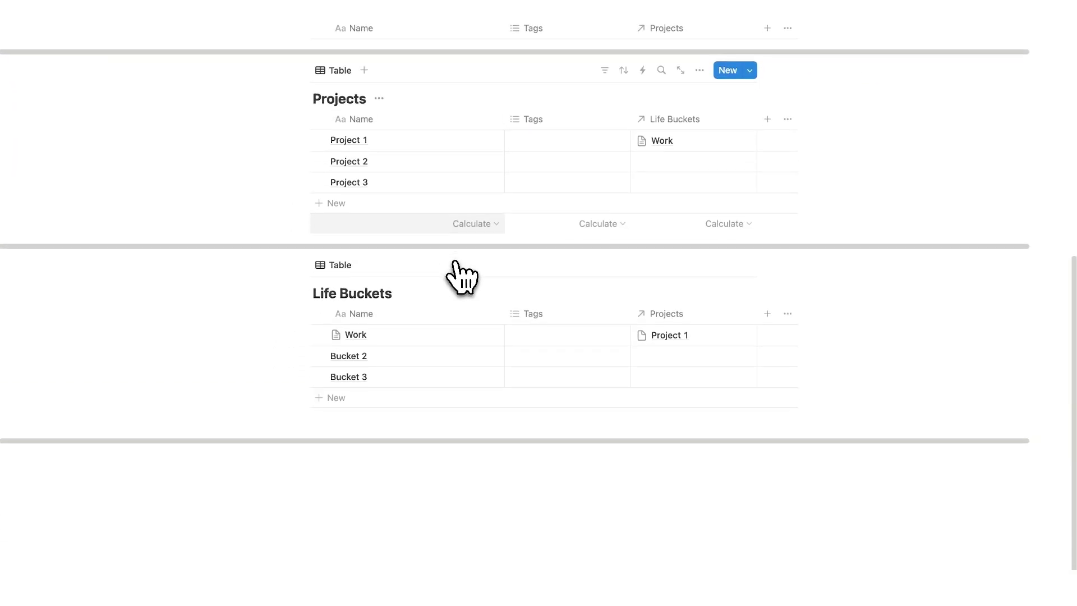
pyautogui.click(489, 293)
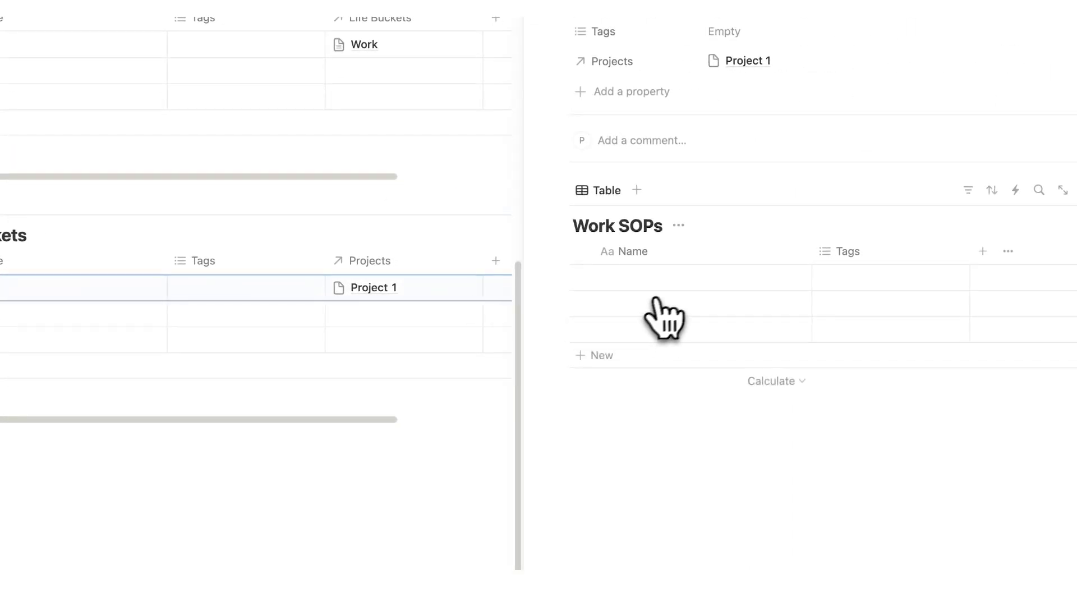
# Add Write Report and Make Presentation rows to Work SOPs, then view the Write Report page.
pyautogui.click(667, 278)
pyautogui.write('Write R')
pyautogui.write('eport')
pyautogui.press('Return')
pyautogui.write('Make Preser')
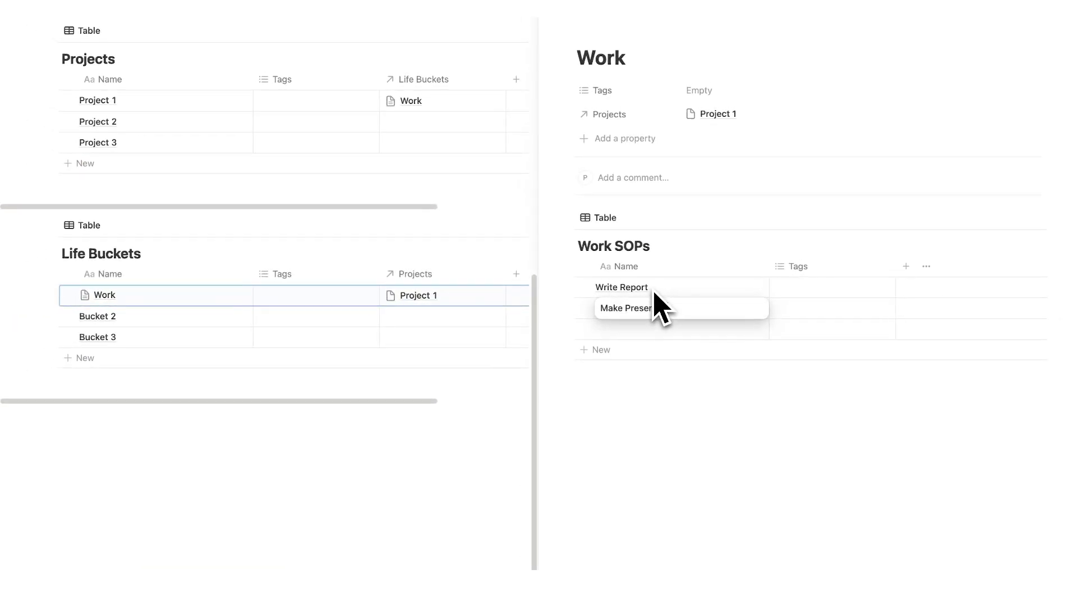
pyautogui.write('tation')
pyautogui.press('Return')
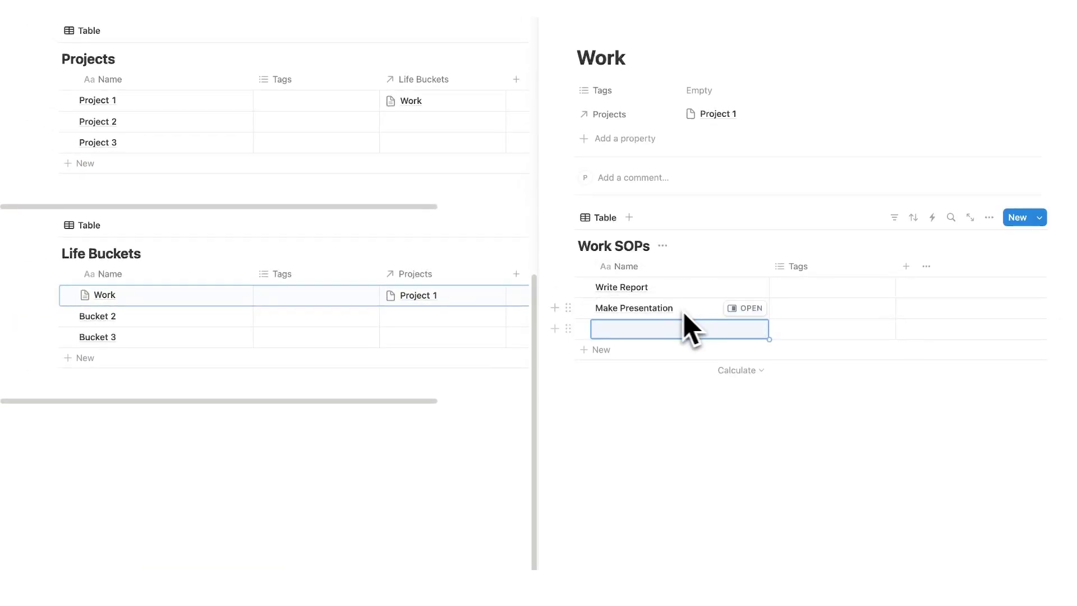
pyautogui.click(726, 398)
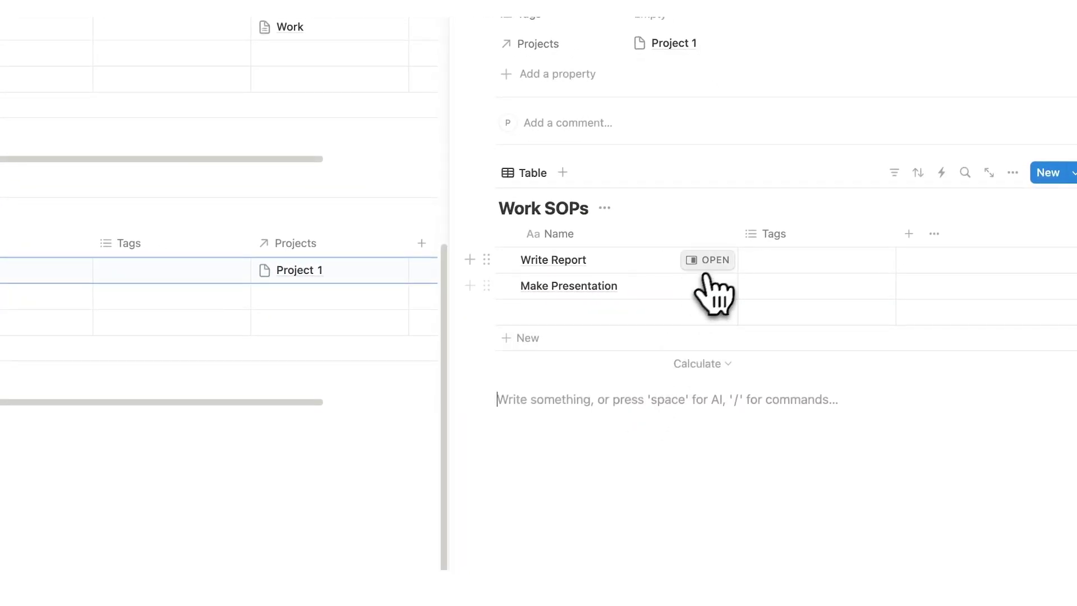
pyautogui.click(716, 261)
pyautogui.press('Return')
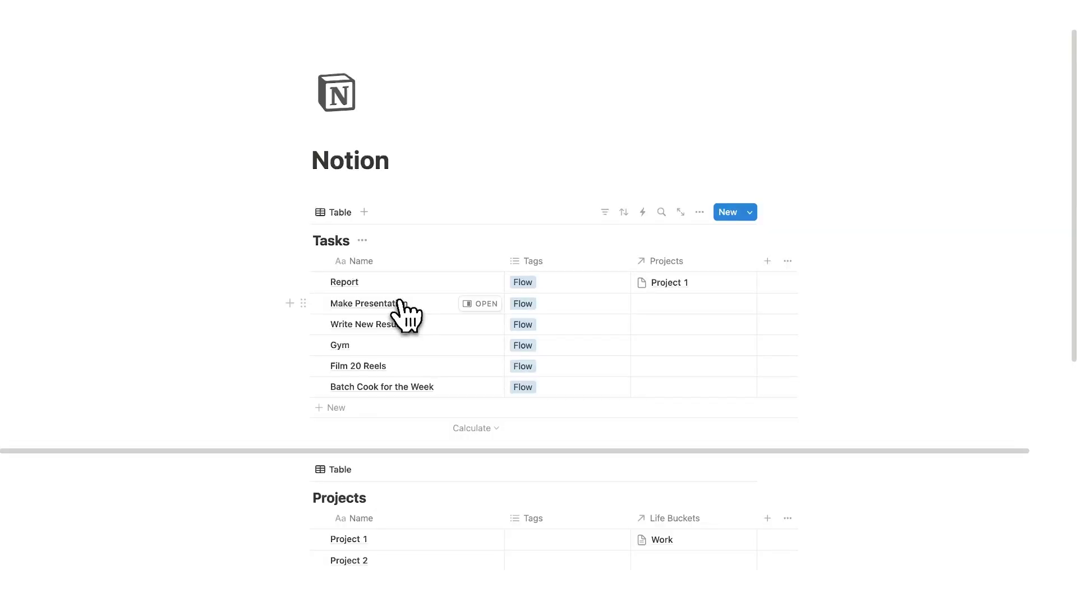
# Bring up the Work page in side peek, then its Write Report page.
pyautogui.scroll(-8, 399, 306)
pyautogui.click(476, 294)
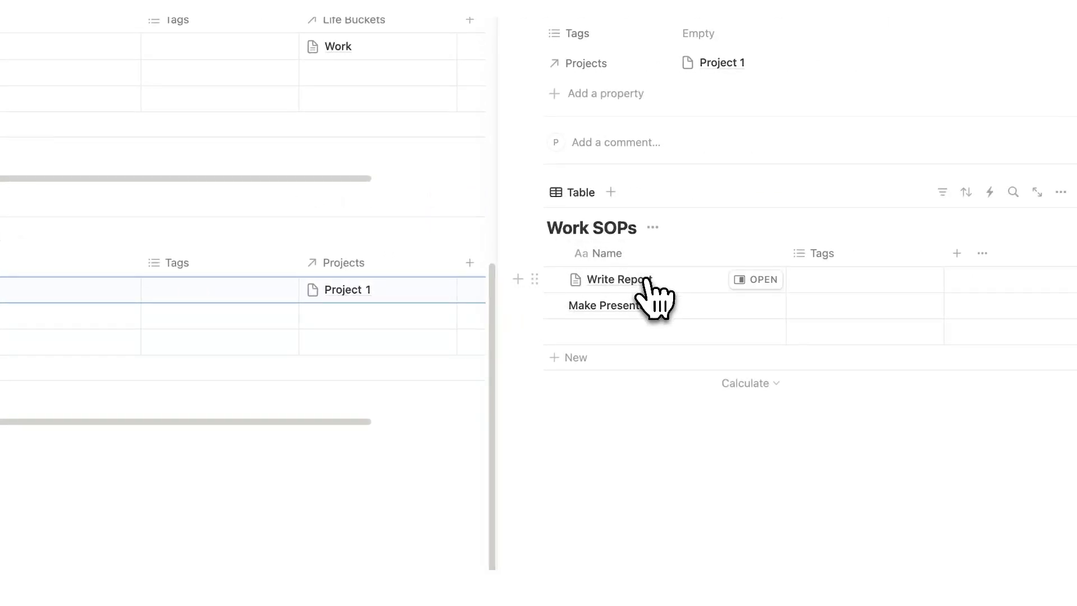
pyautogui.click(741, 280)
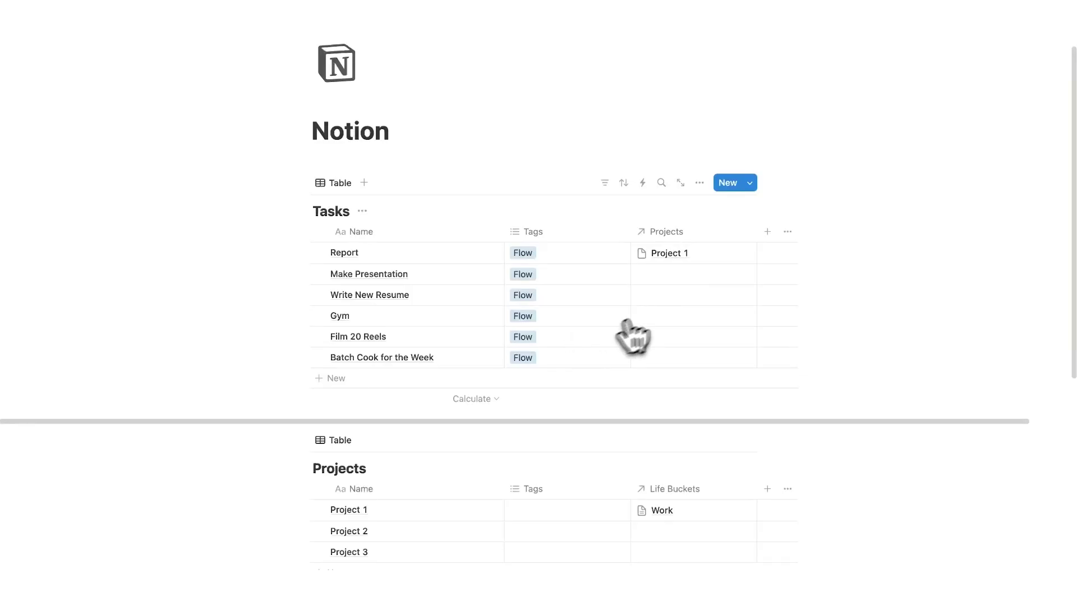
pyautogui.scroll(-5, 284, 380)
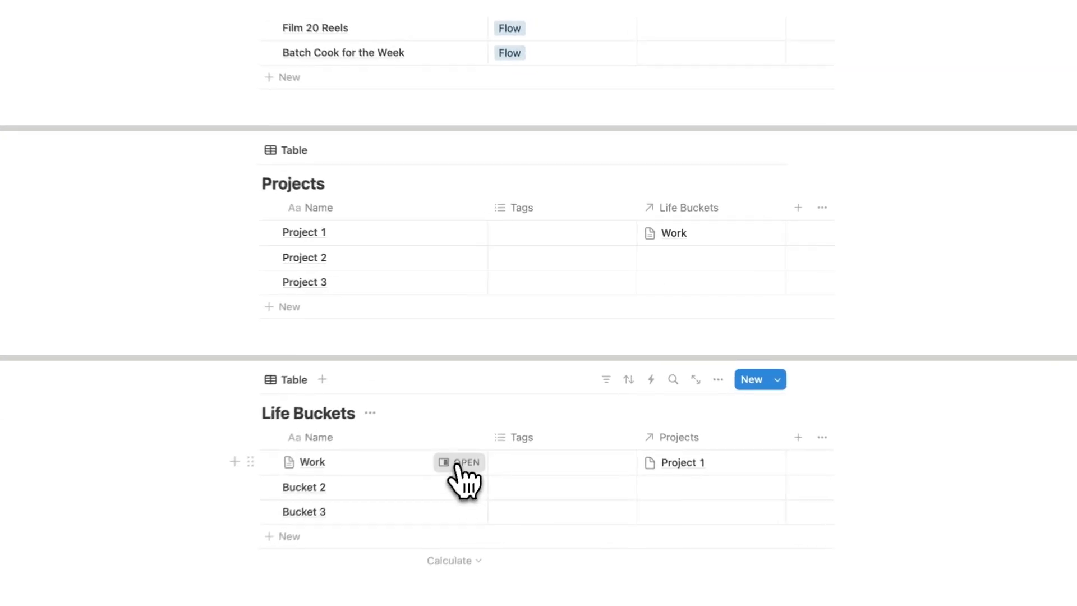
pyautogui.click(456, 463)
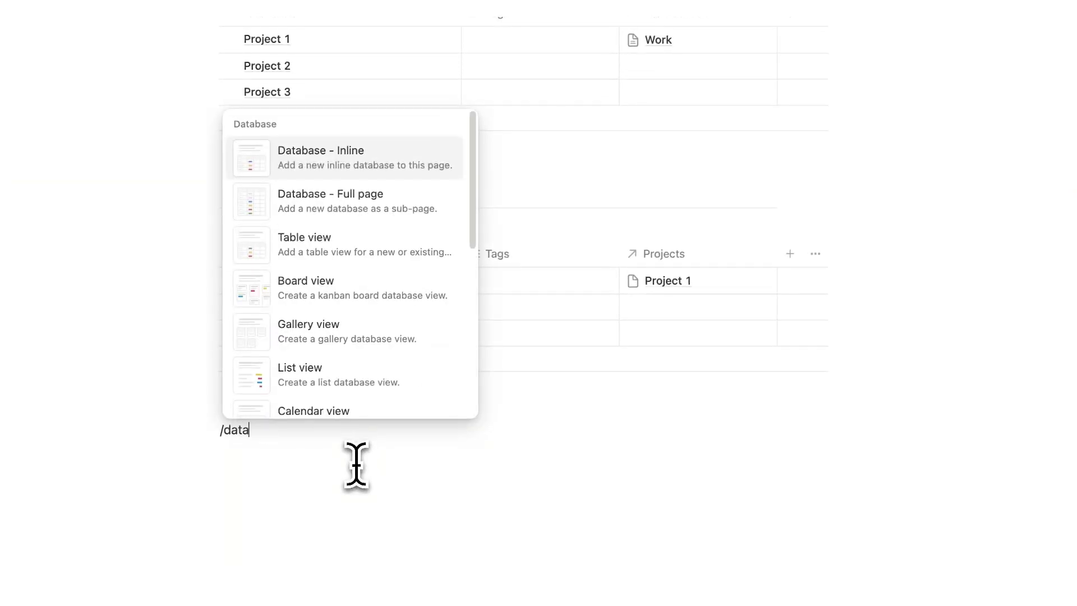
pyautogui.click(361, 284)
pyautogui.click(843, 183)
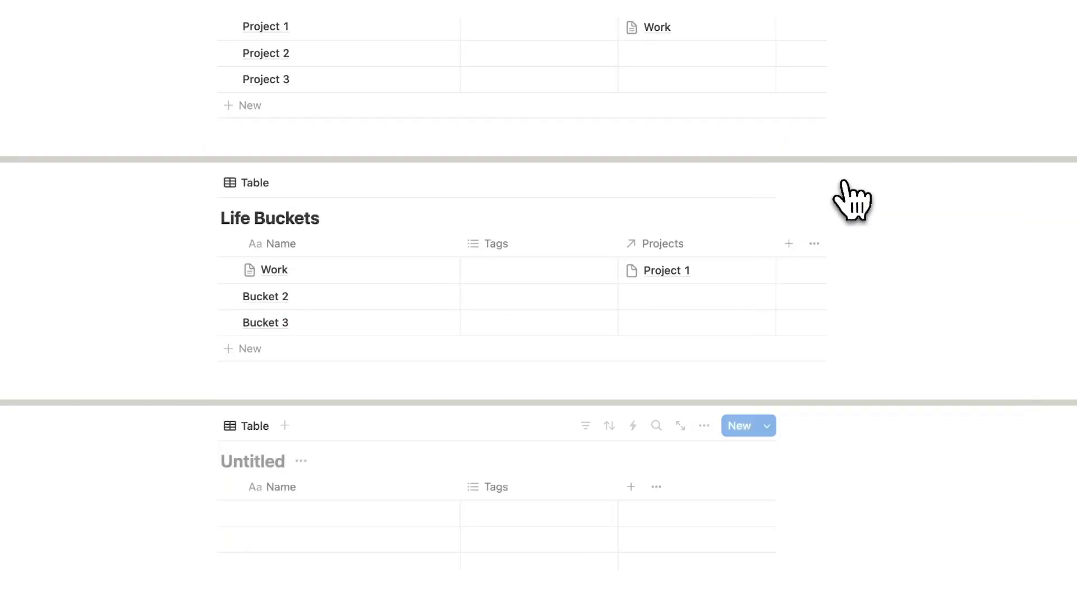
pyautogui.write('Time Tracking')
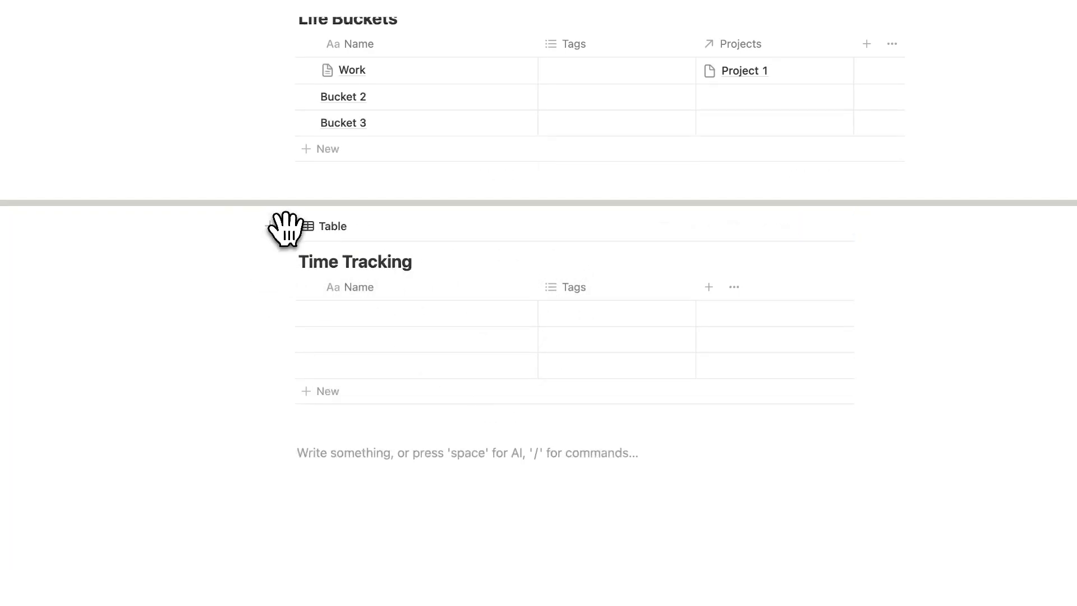
pyautogui.click(288, 226)
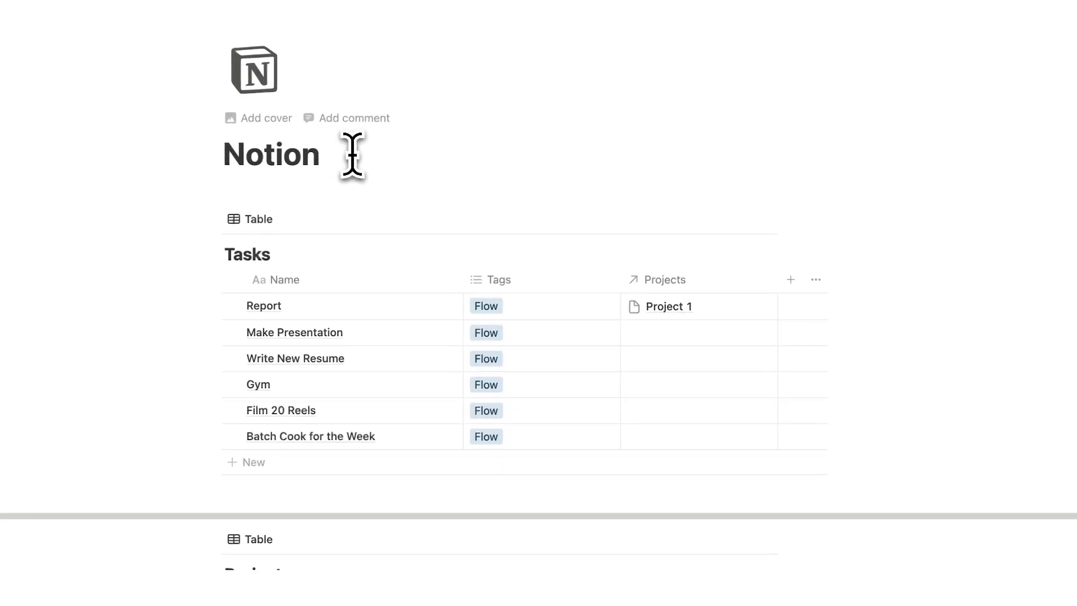
# Insert a linked view of the Tasks database under the page title and change its layout.
pyautogui.click(351, 155)
pyautogui.press('Return')
pyautogui.write('/data')
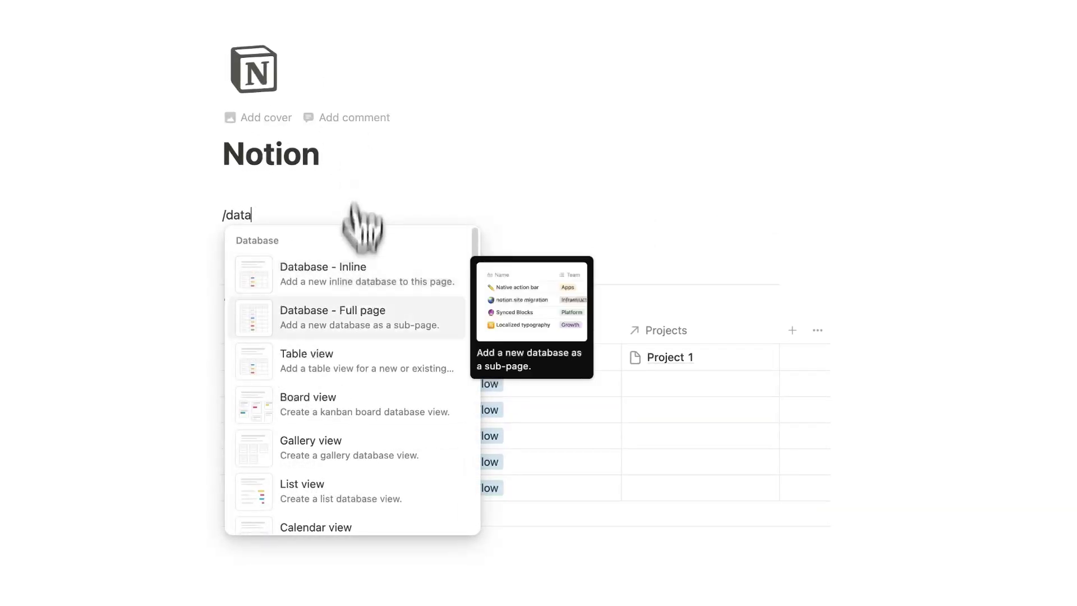
pyautogui.click(359, 363)
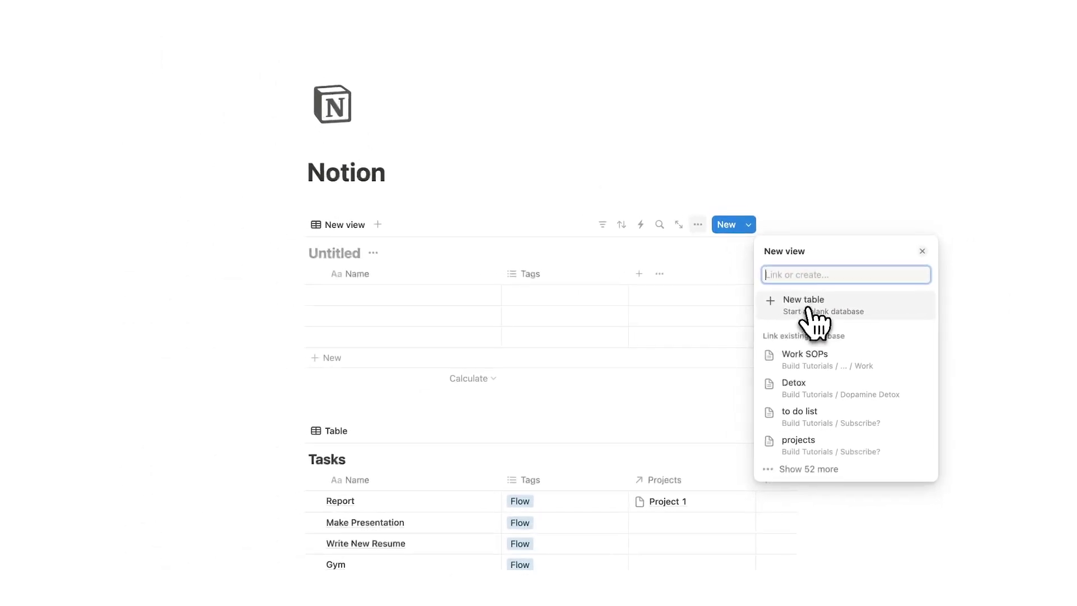
pyautogui.write('Tasks')
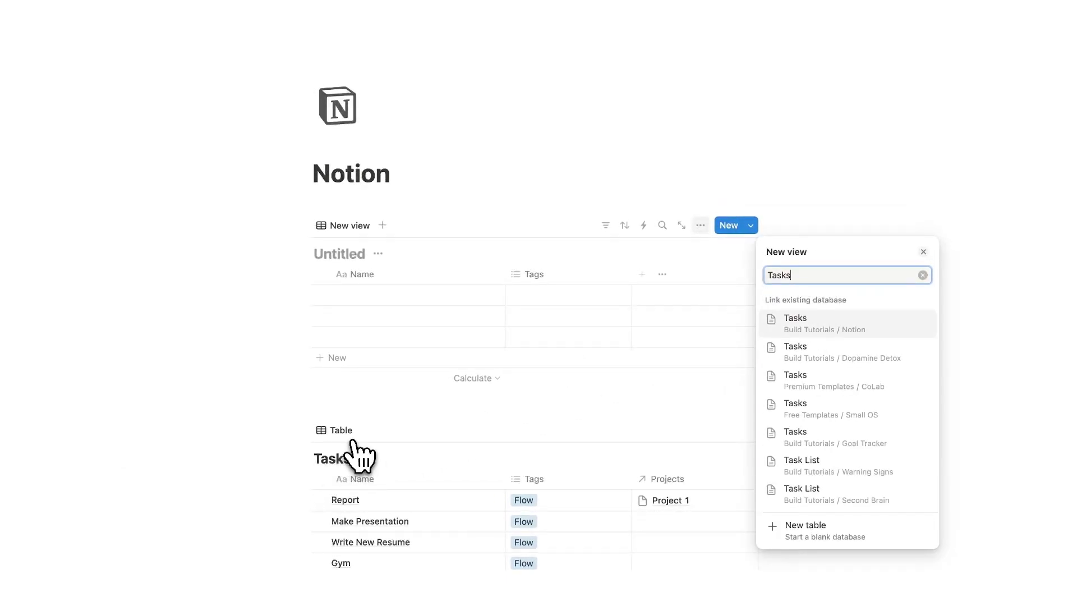
pyautogui.click(868, 332)
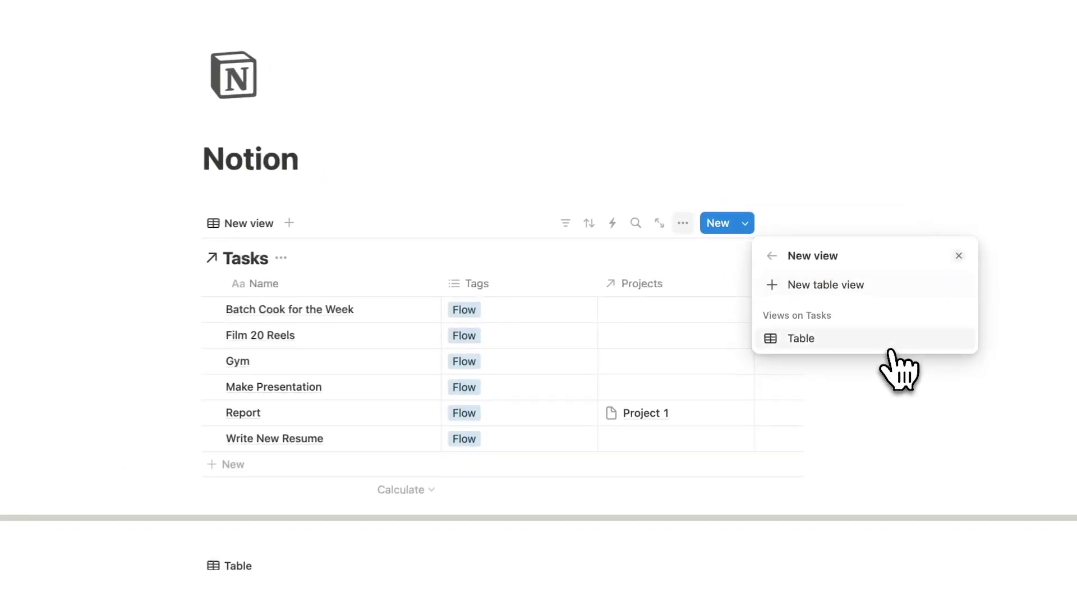
pyautogui.click(808, 310)
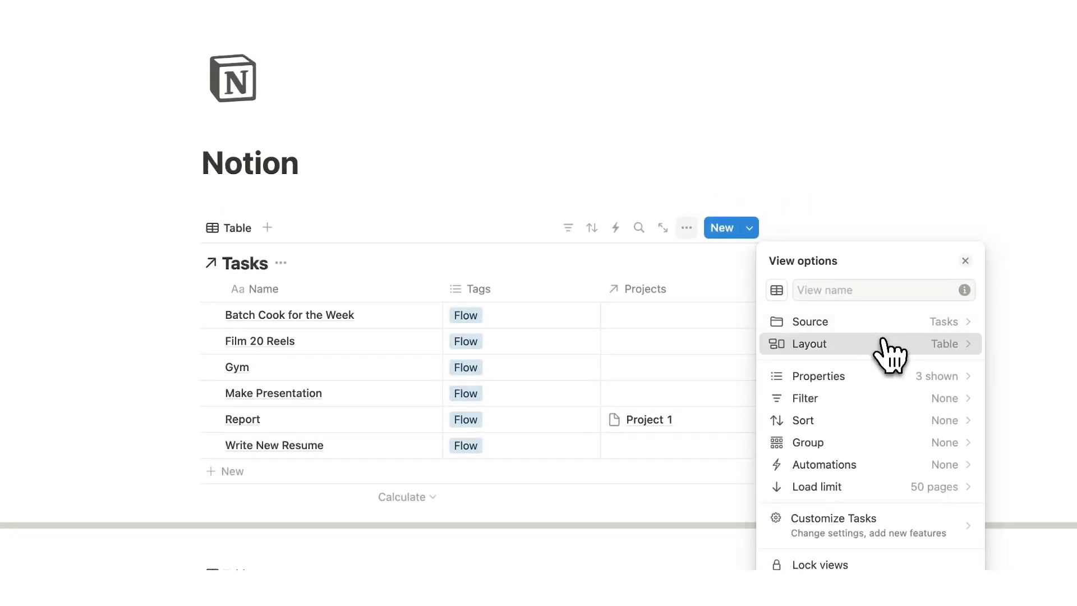
pyautogui.click(825, 340)
# Switch the linked Tasks view to a calendar and move the Date column to the front.
pyautogui.click(808, 365)
pyautogui.click(596, 192)
pyautogui.scroll(-5, 577, 248)
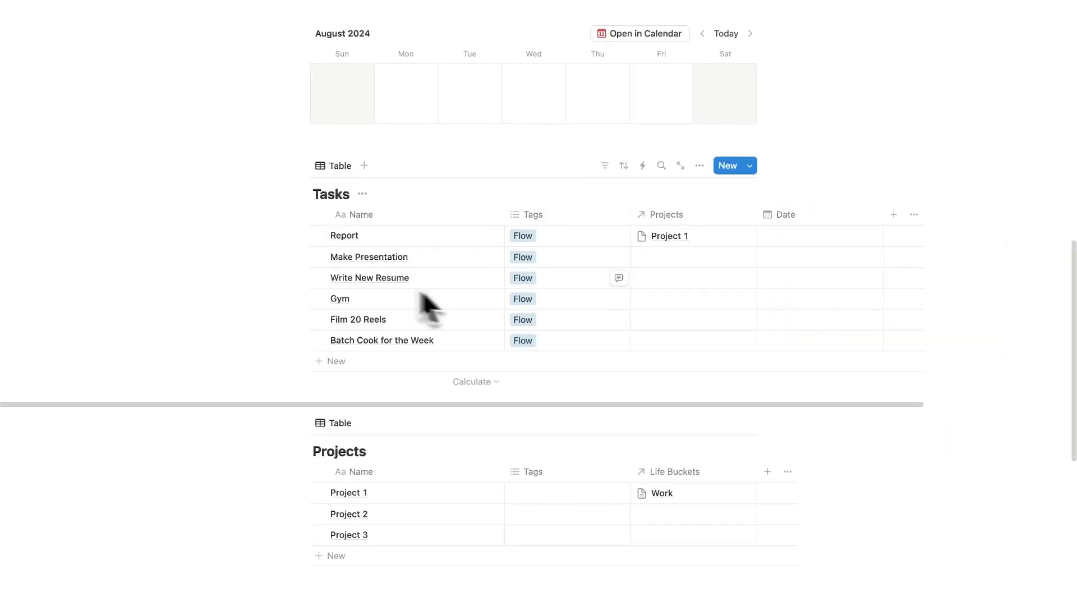
pyautogui.scroll(7, 432, 297)
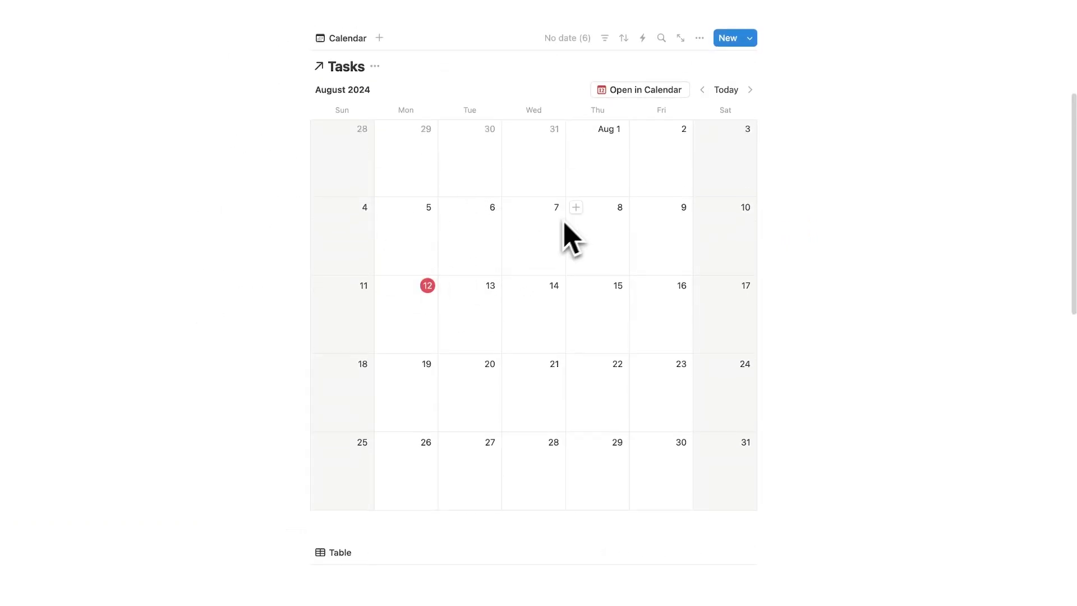
pyautogui.scroll(-4, 570, 234)
pyautogui.moveTo(783, 390); pyautogui.dragTo(420, 396)
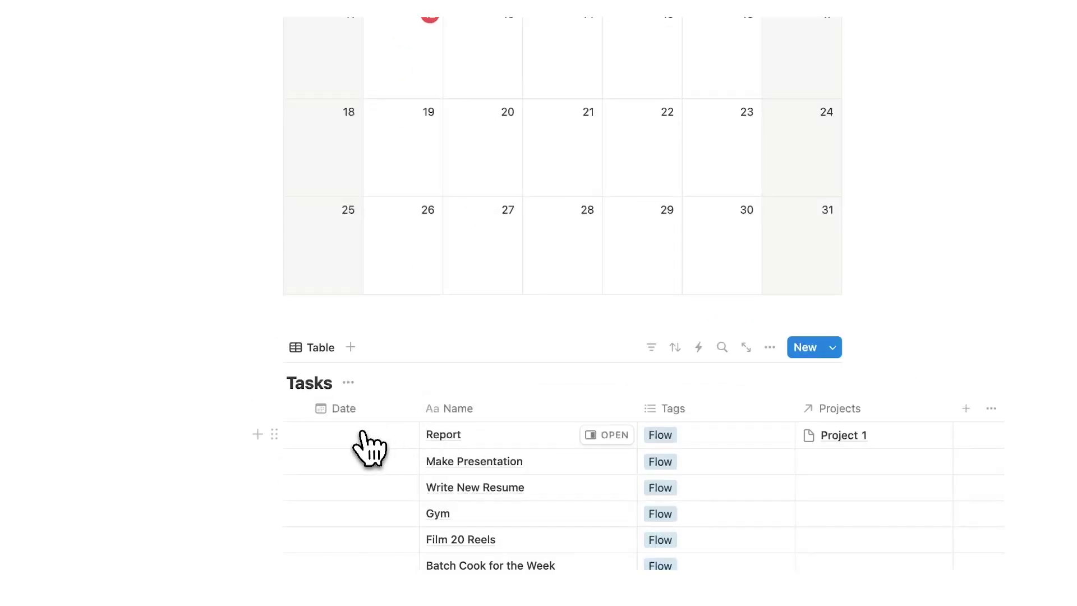
# Date Report and Make Presentation August 12, 2024, and begin adding a new Tasks property.
pyautogui.click(374, 413)
pyautogui.click(586, 196)
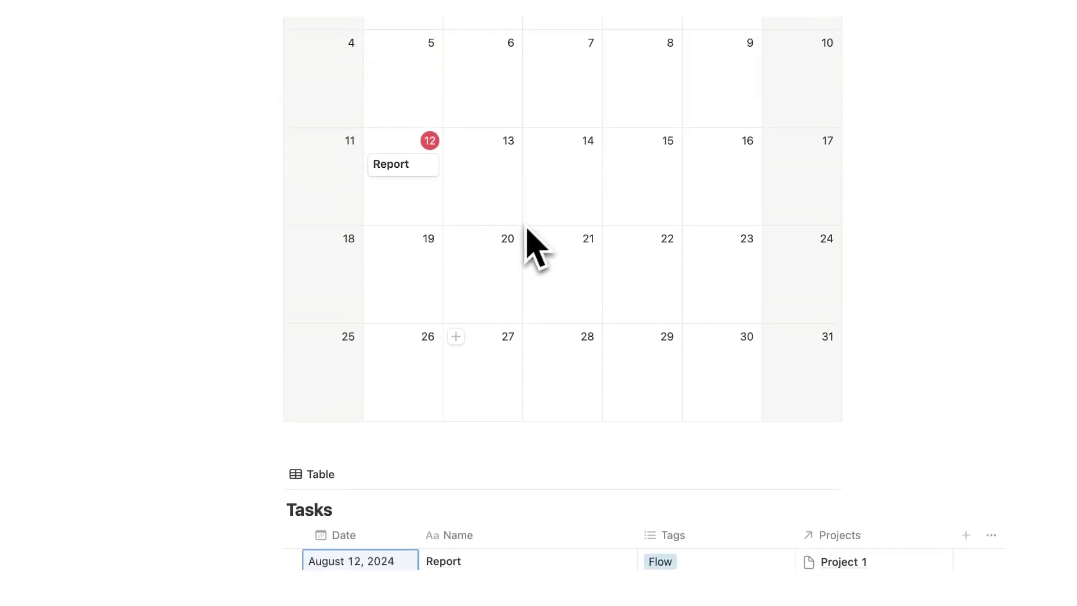
pyautogui.scroll(-3, 435, 181)
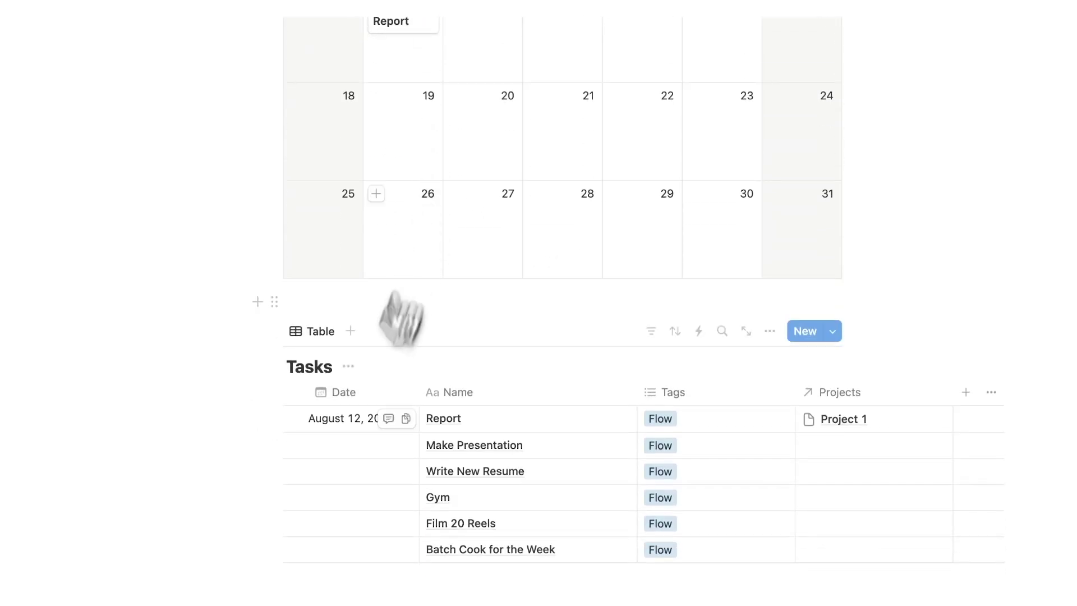
pyautogui.click(348, 422)
pyautogui.click(626, 212)
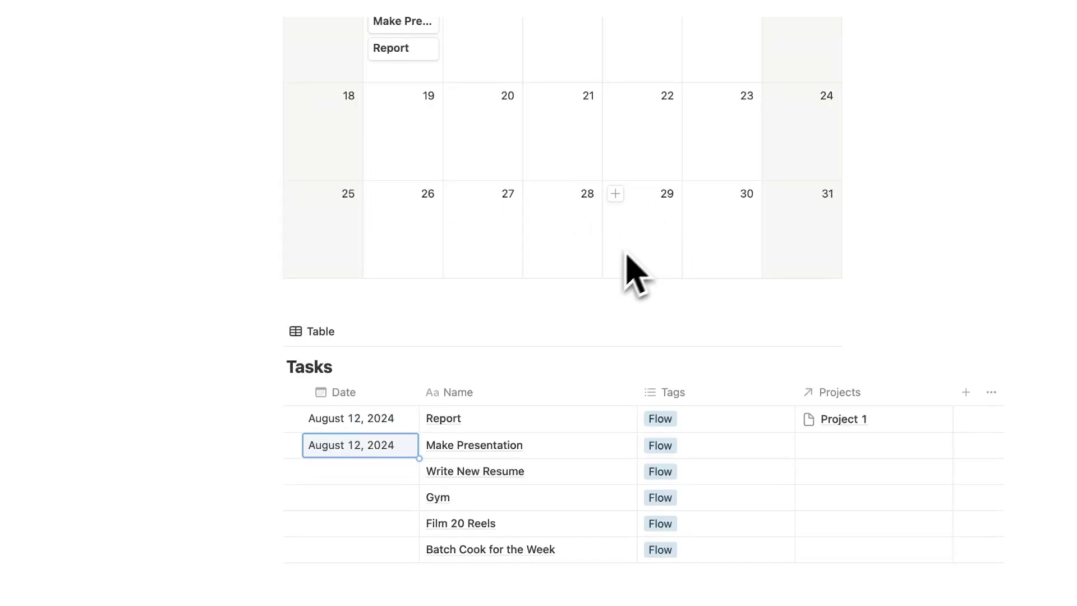
pyautogui.scroll(3, 398, 424)
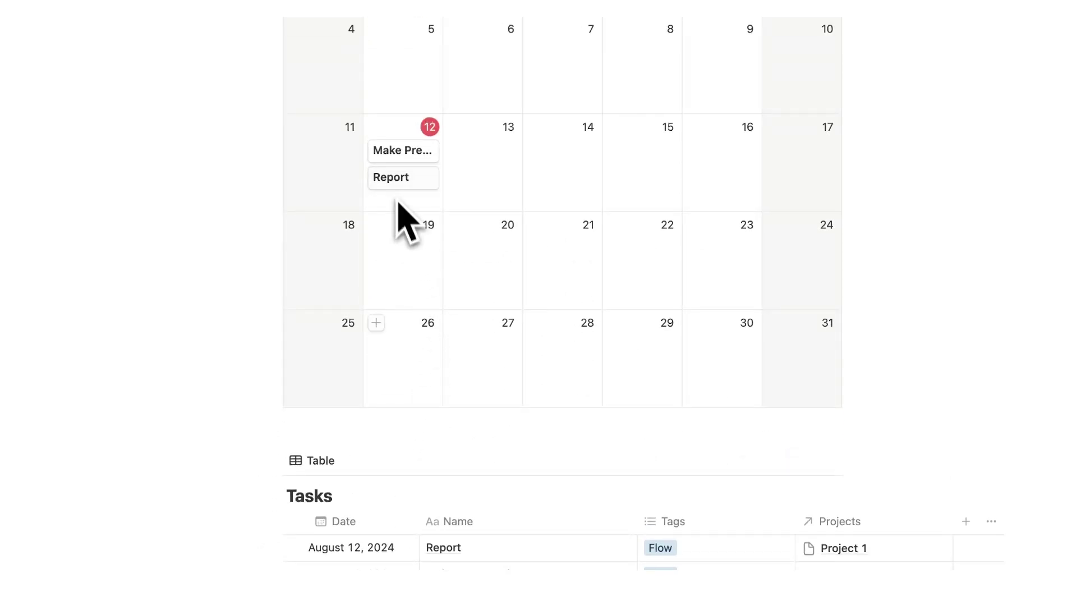
pyautogui.scroll(-3, 478, 255)
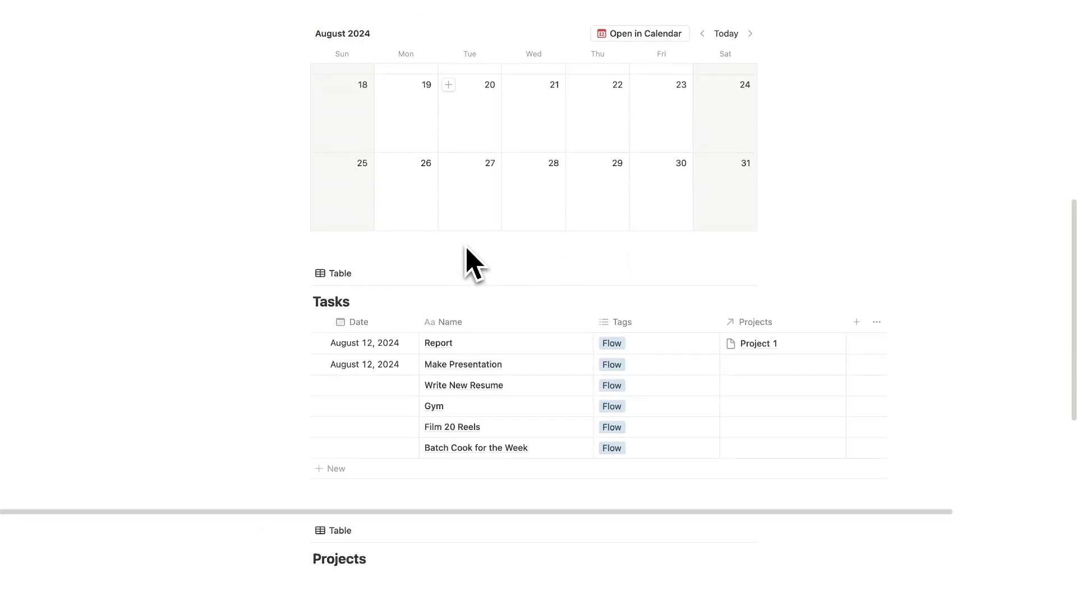
pyautogui.click(857, 321)
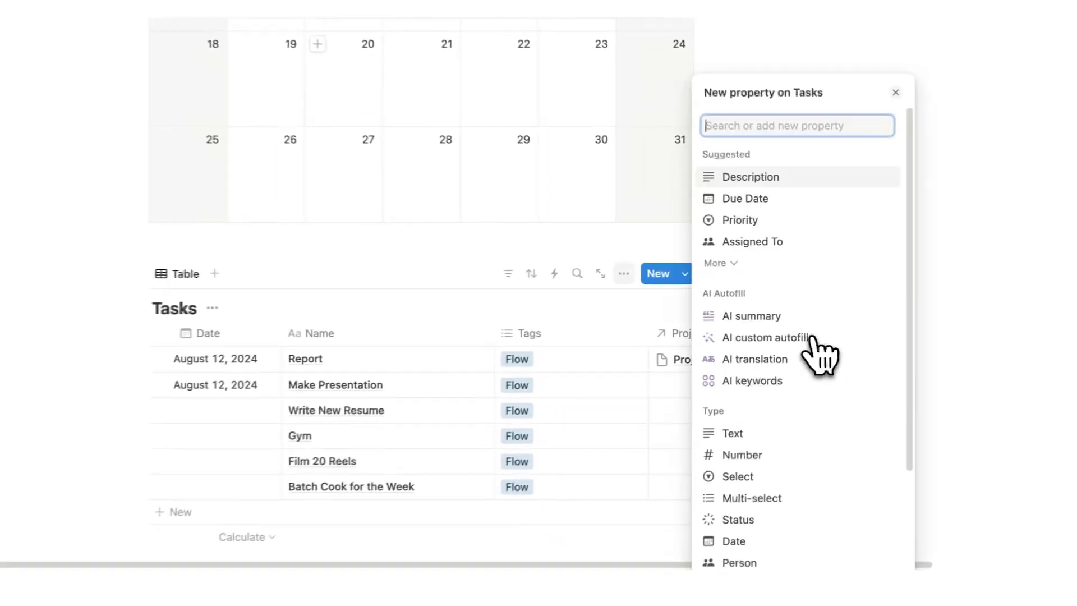
# Create a Time number property in Tasks and enter Report's time of 60.
pyautogui.scroll(-3, 811, 353)
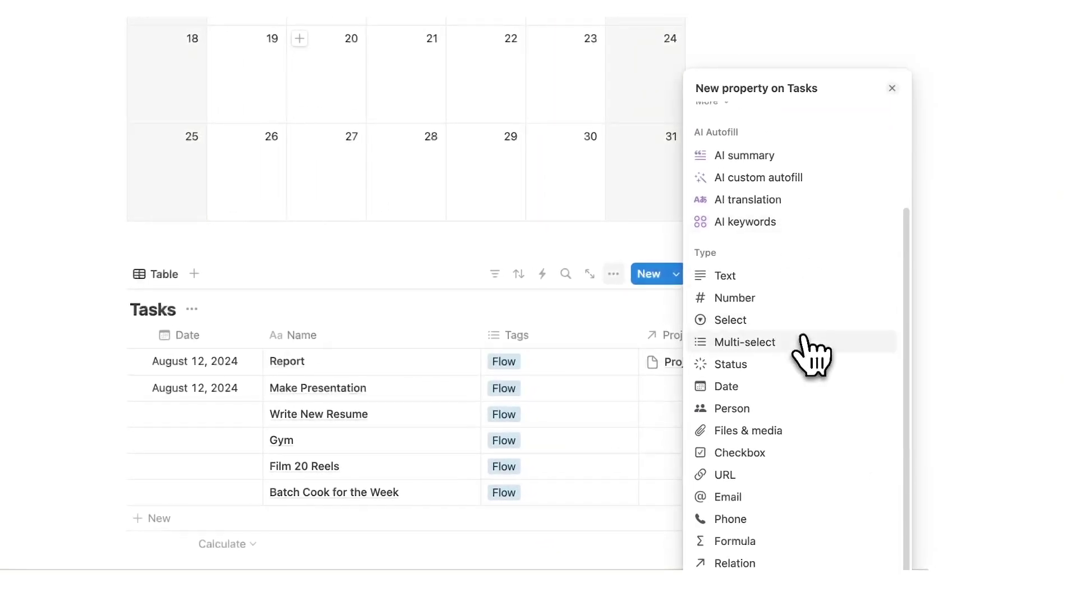
pyautogui.click(764, 302)
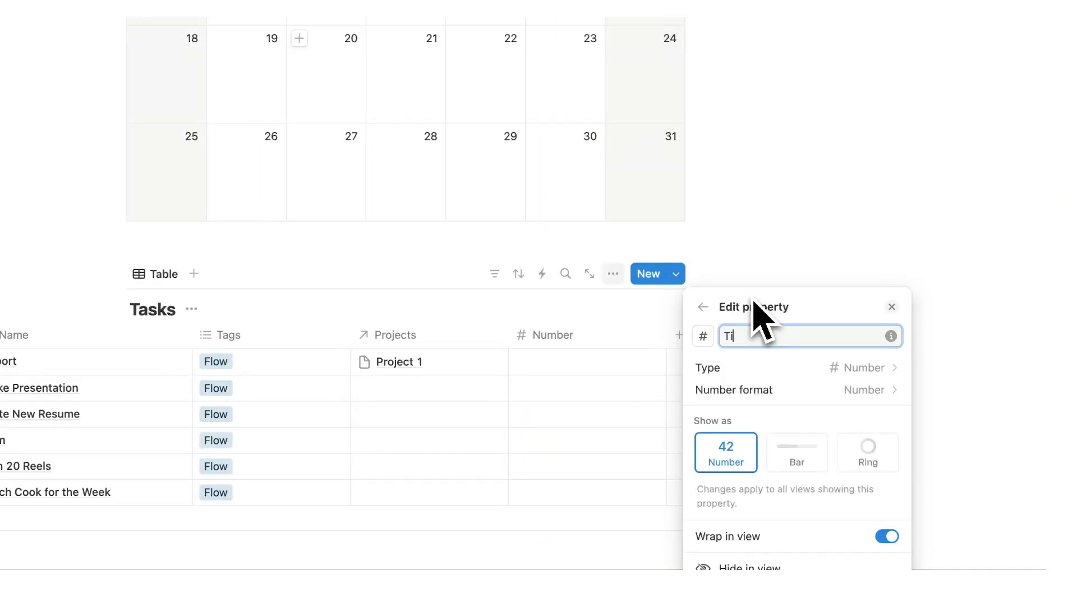
pyautogui.click(796, 247)
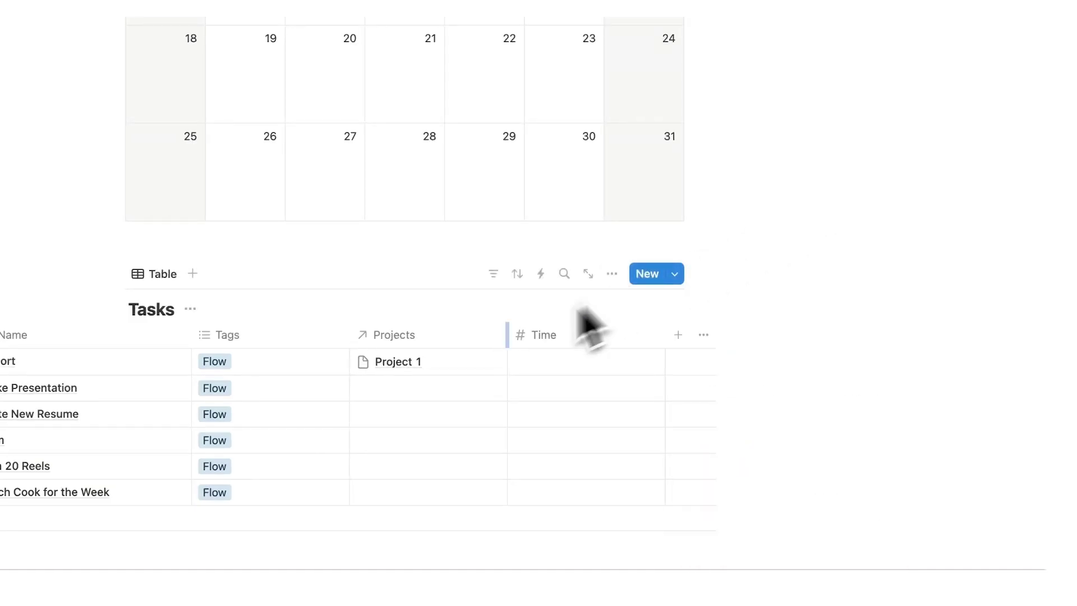
pyautogui.hscroll(-5, 577, 325)
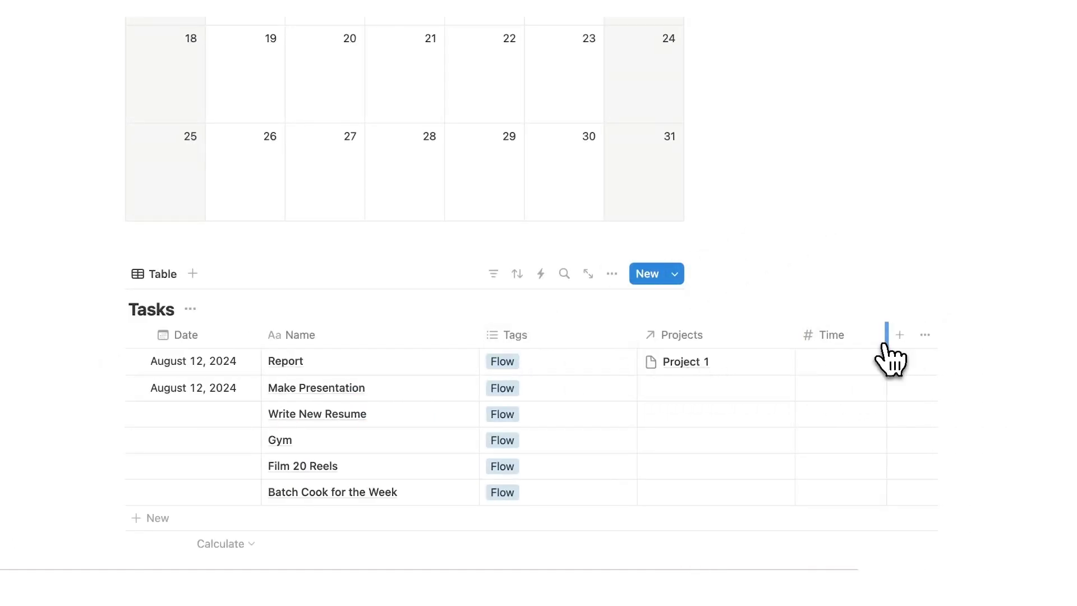
pyautogui.click(844, 366)
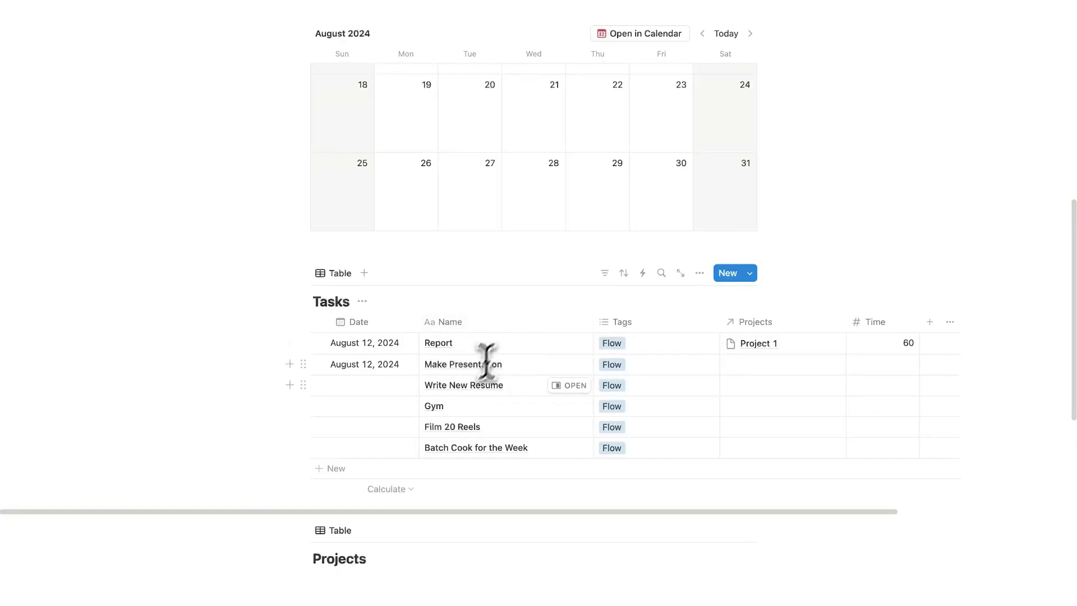
# Preview Report from the calendar, then show the Time property on calendar cards.
pyautogui.scroll(4, 484, 364)
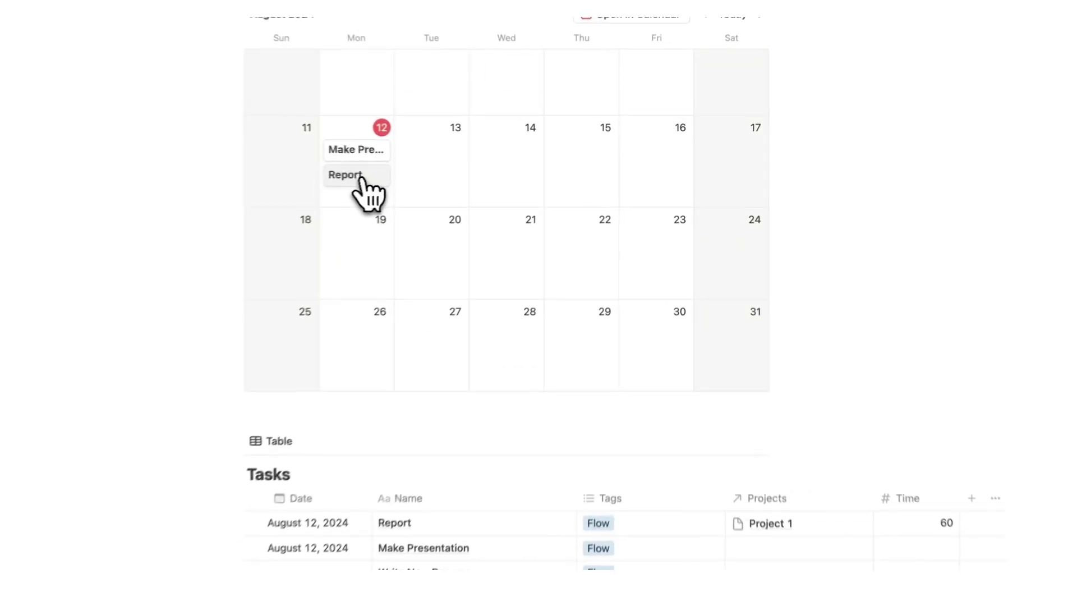
pyautogui.click(404, 171)
pyautogui.click(950, 277)
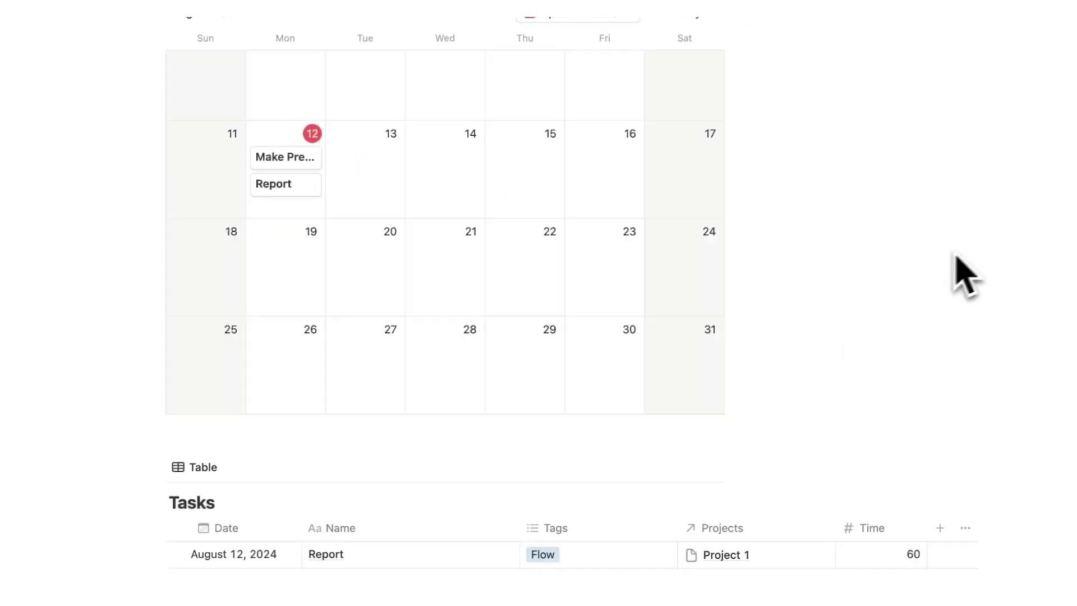
pyautogui.scroll(6, 573, 390)
pyautogui.click(640, 43)
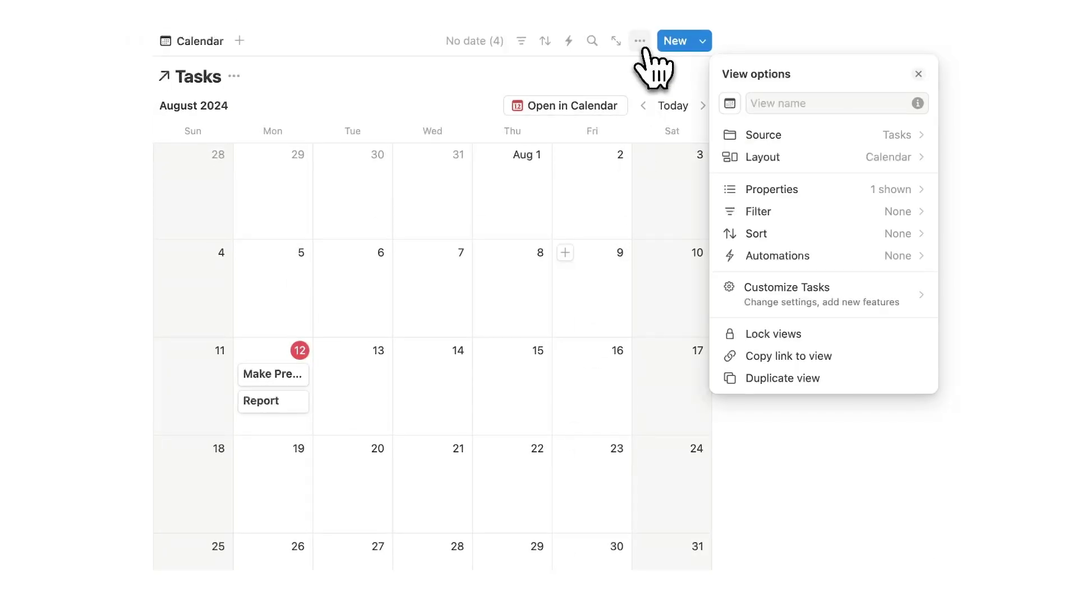
pyautogui.click(808, 191)
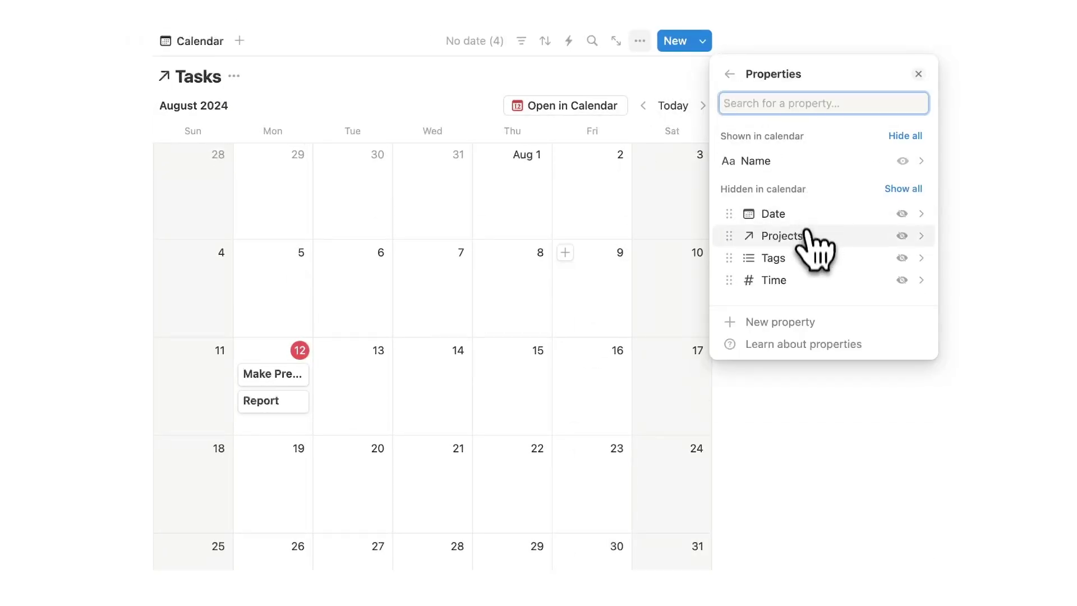
pyautogui.click(901, 280)
pyautogui.click(620, 300)
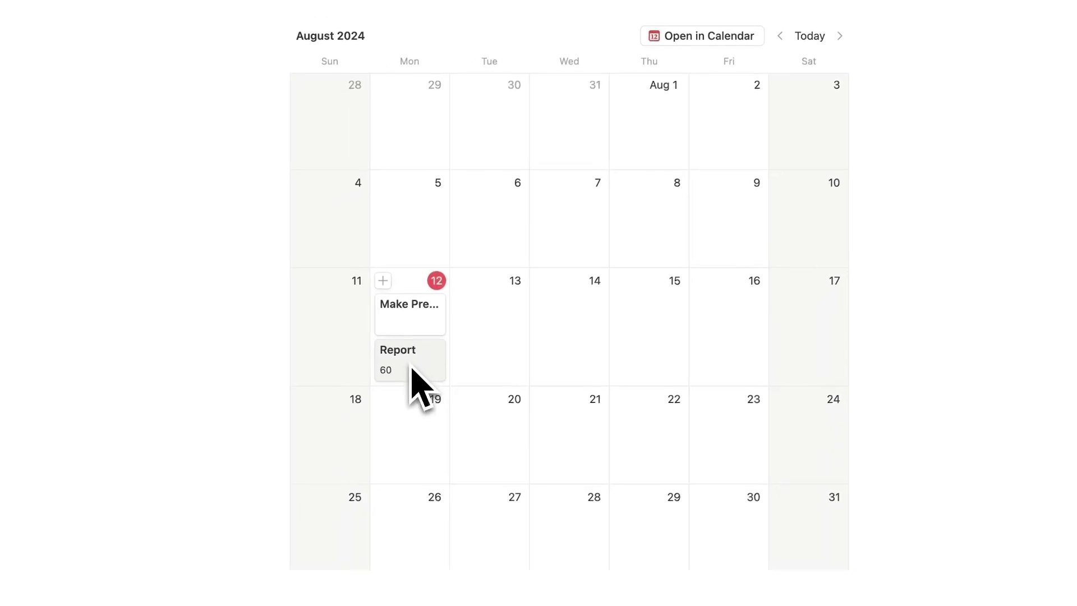
# Enter a Time value of 30 for Write New Resume.
pyautogui.scroll(-3, 537, 314)
pyautogui.scroll(-3, 516, 331)
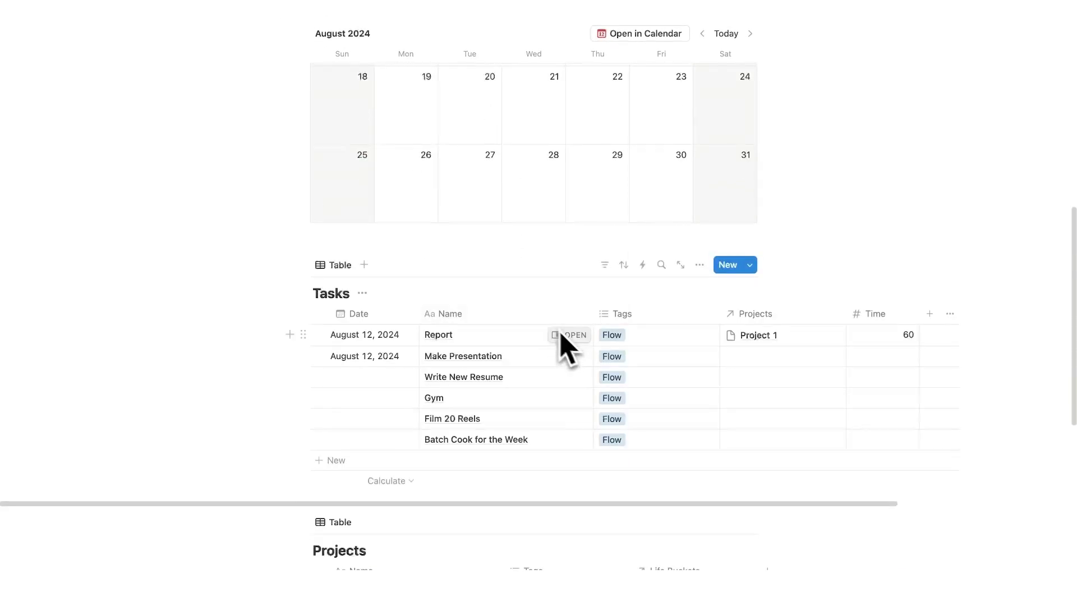
pyautogui.click(896, 379)
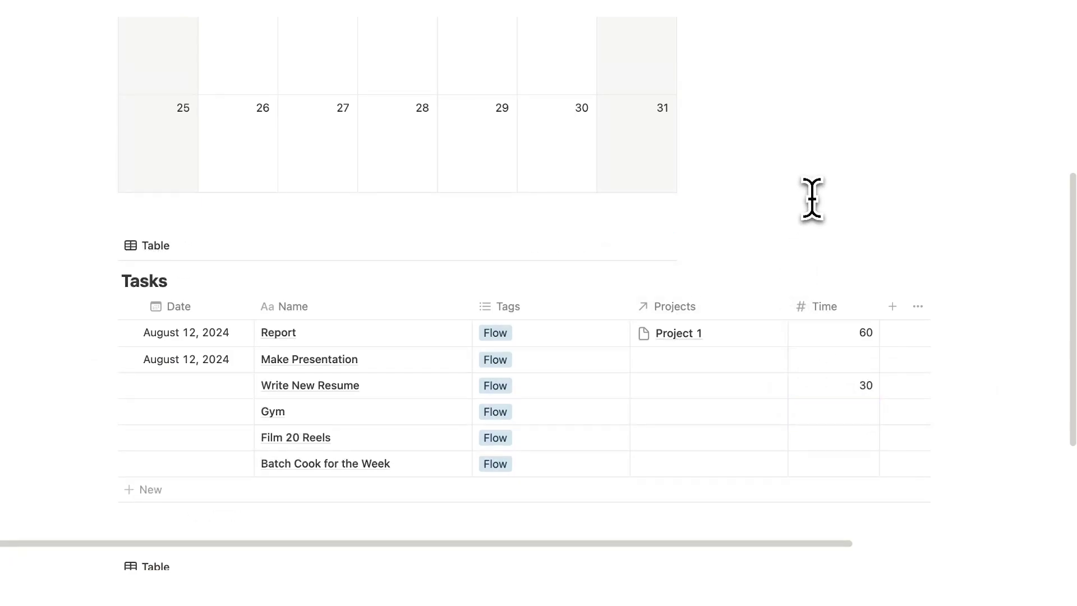
pyautogui.scroll(5, 511, 326)
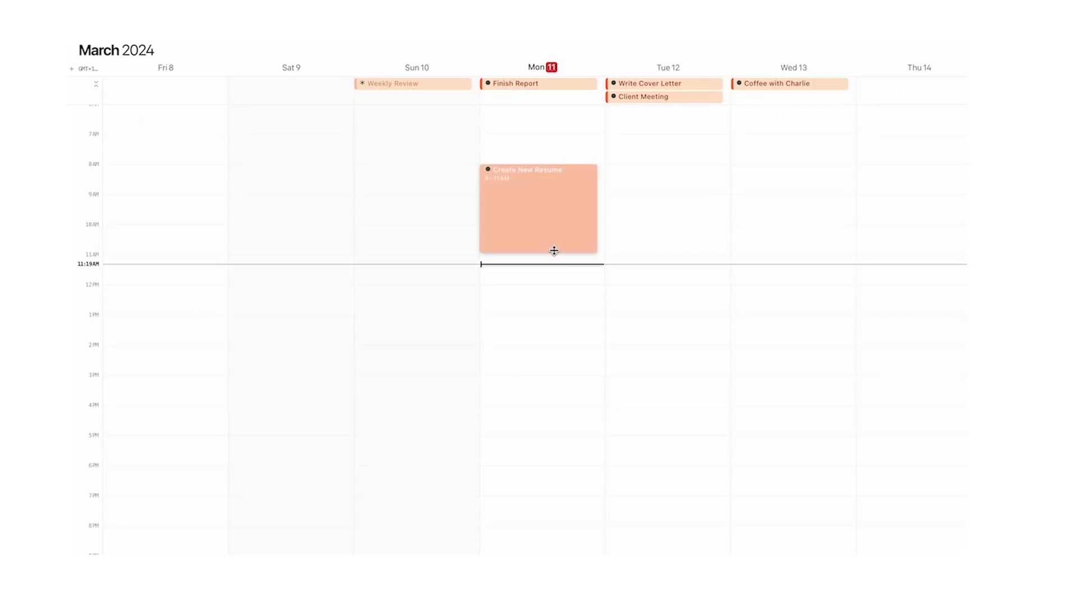
# Stretch the Create New Resume event's end from 11 AM down to 1 PM.
pyautogui.moveTo(555, 250); pyautogui.dragTo(554, 315)
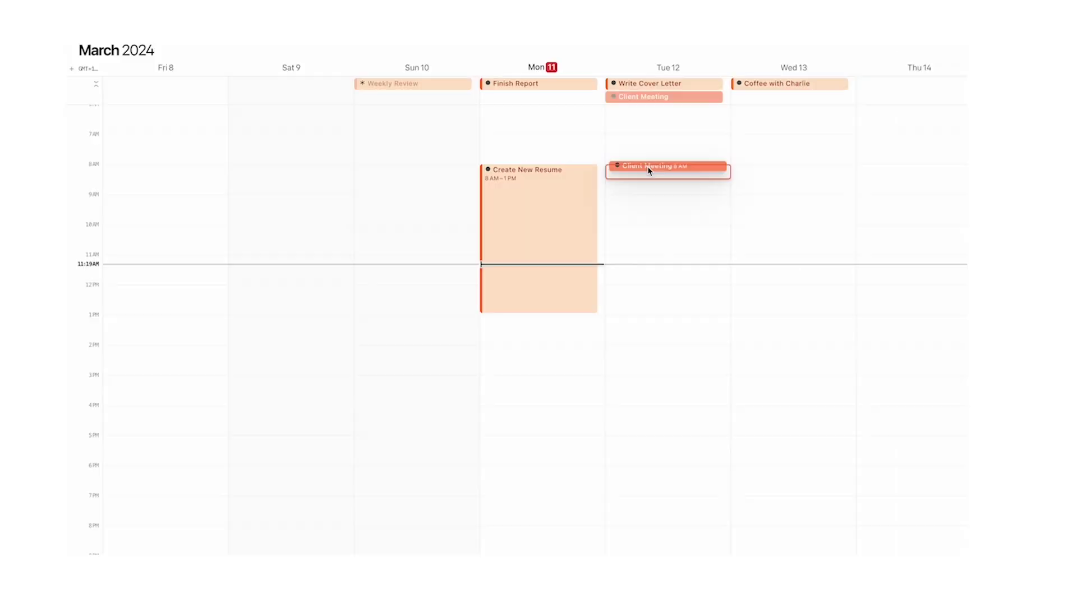
# Move Client Meeting and Write Cover Letter to Tuesday 12, then view the time-on-projects breakdown.
pyautogui.moveTo(650, 171); pyautogui.dragTo(658, 177)
pyautogui.moveTo(674, 91); pyautogui.dragTo(673, 380)
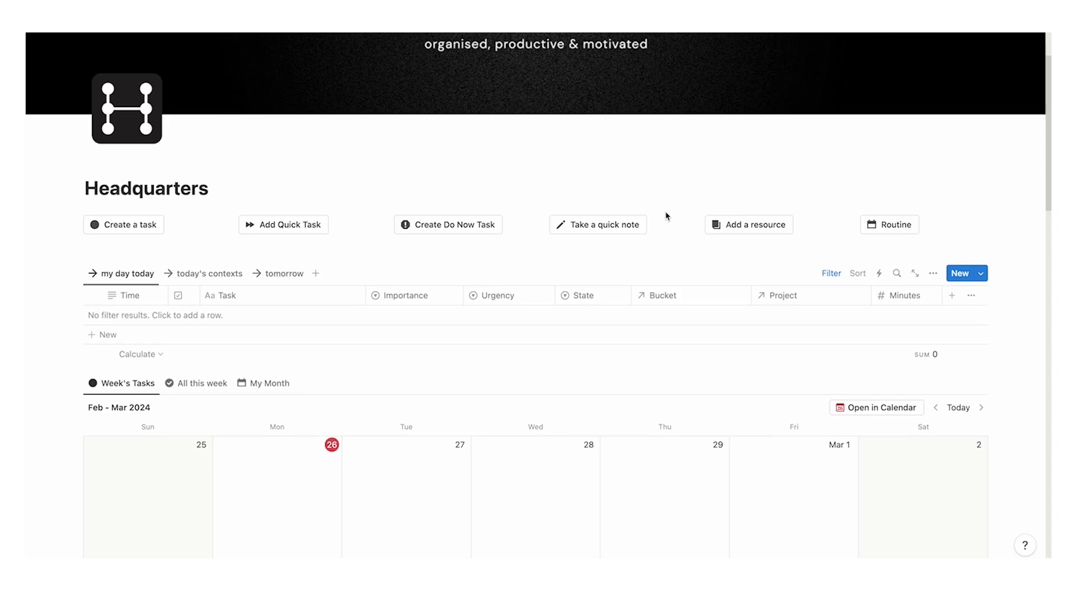
pyautogui.scroll(-10, 667, 216)
pyautogui.scroll(-10, 667, 216)
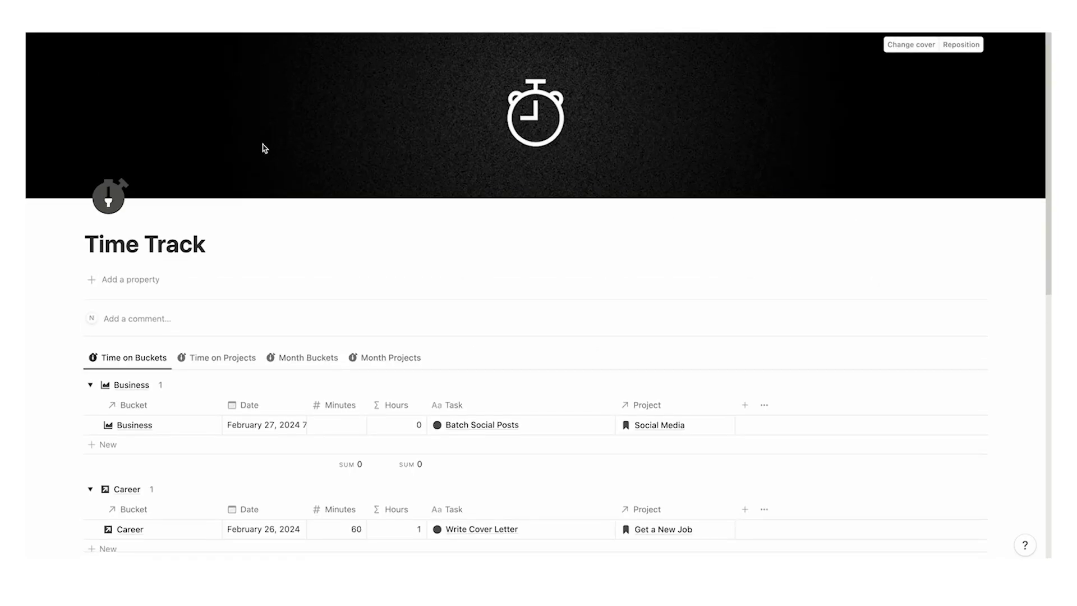
pyautogui.scroll(-3, 264, 147)
pyautogui.click(223, 179)
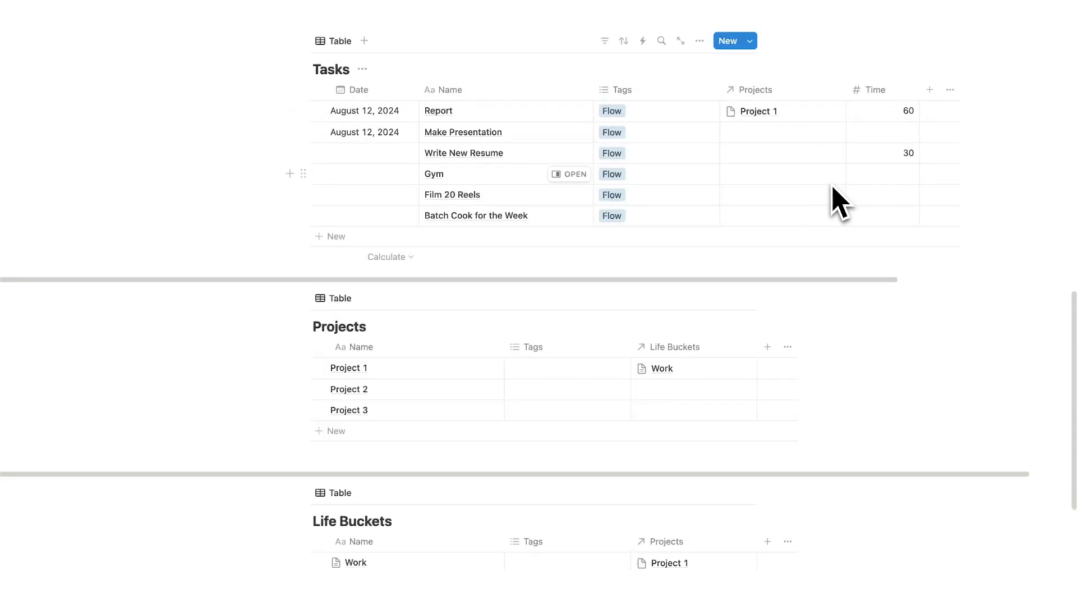
# Rename Bucket 2 to Fitness and Bucket 3 to Partner, adding an empty bucket row.
pyautogui.scroll(-5, 706, 169)
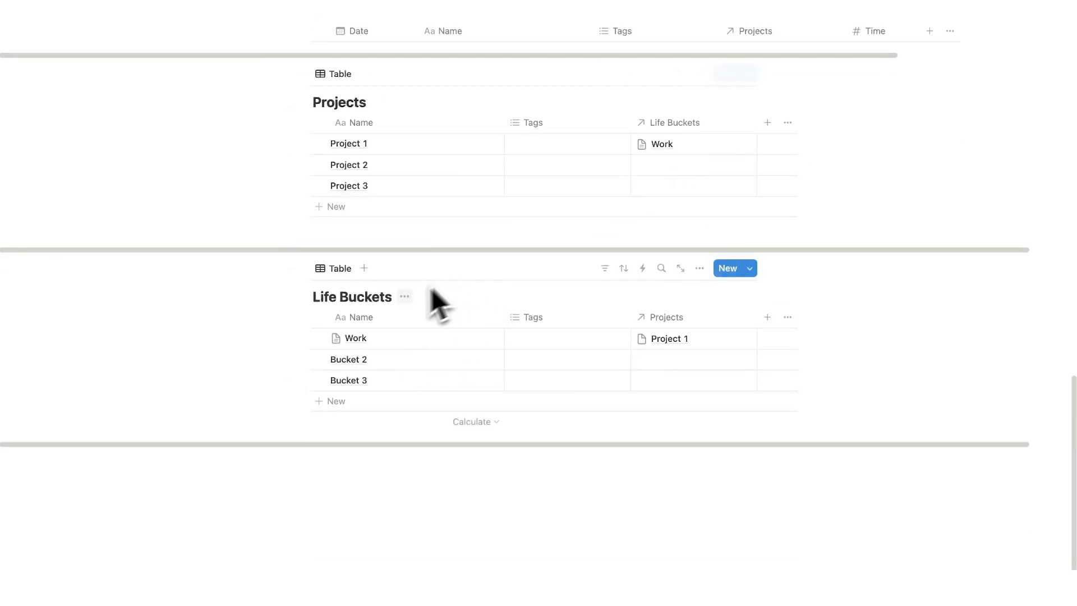
pyautogui.click(382, 359)
pyautogui.write('Fit')
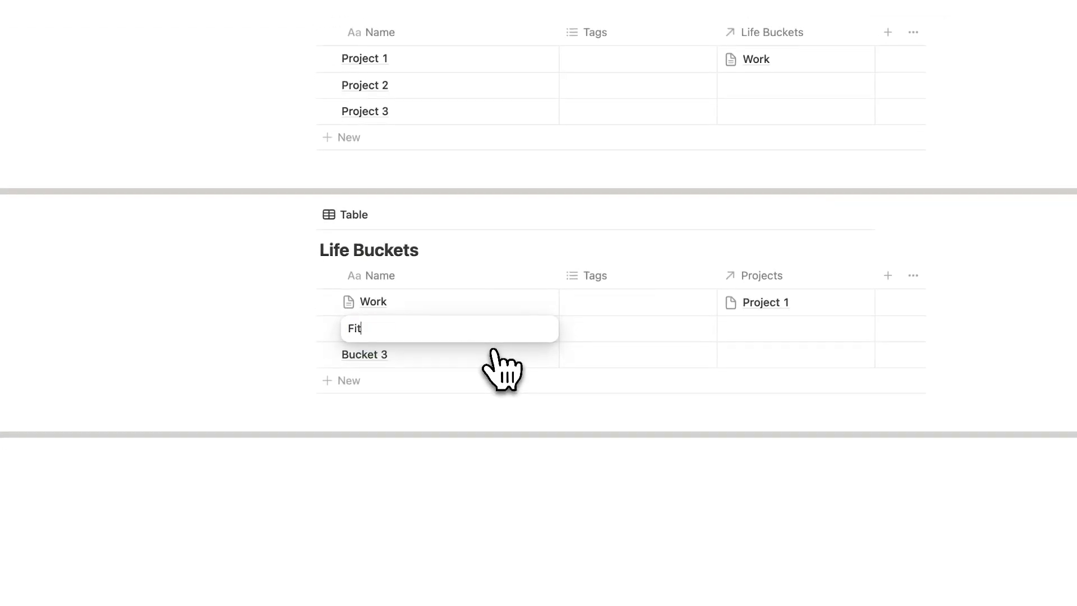
pyautogui.write('nes')
pyautogui.write('s')
pyautogui.click(494, 353)
pyautogui.write('Partner')
pyautogui.click(393, 381)
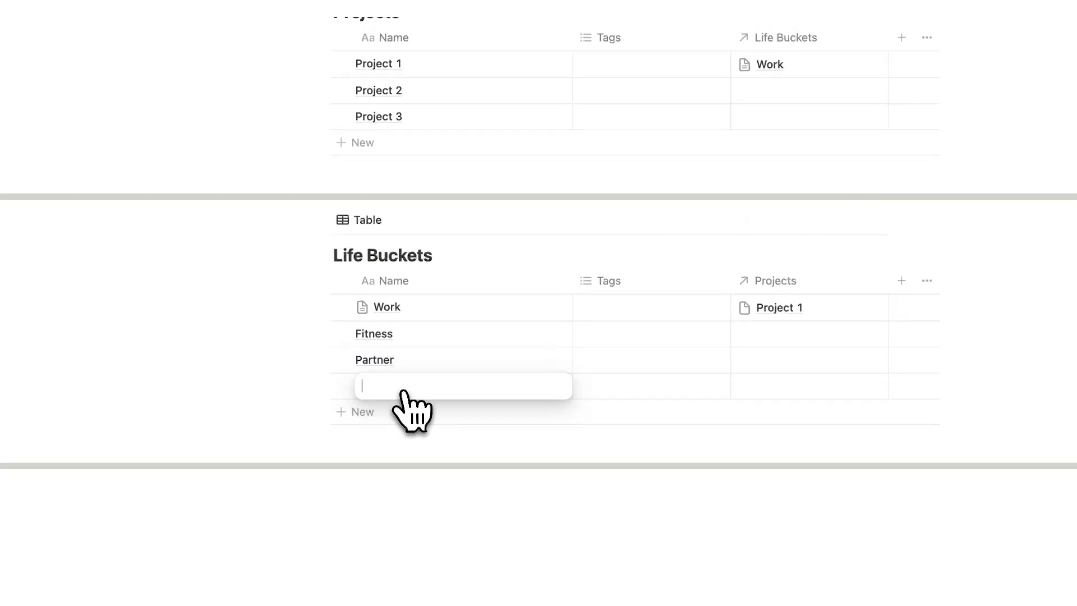
pyautogui.scroll(10, 413, 409)
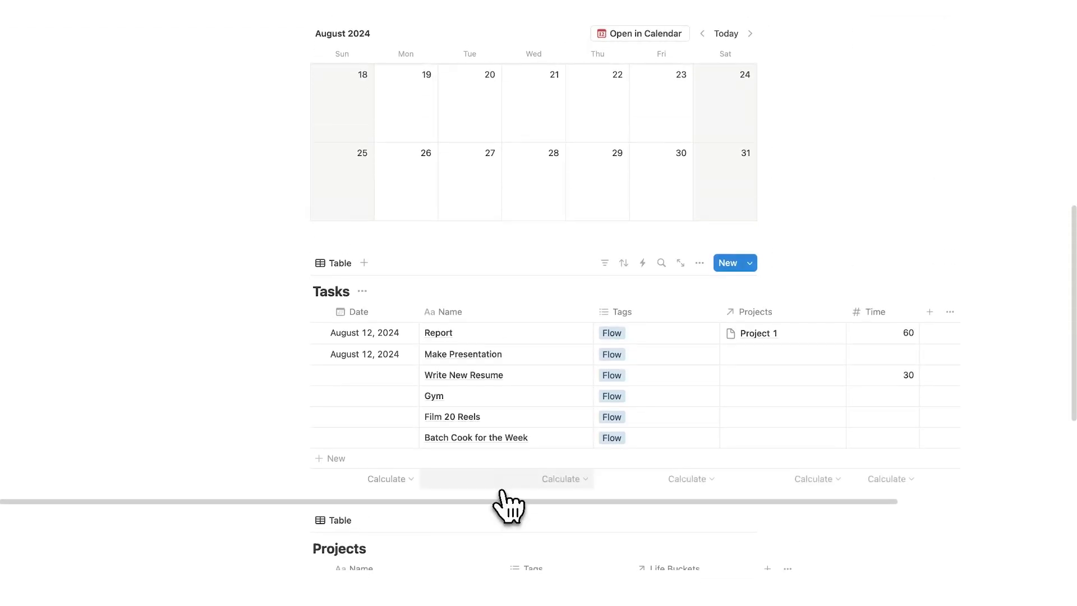
# Add the tasks Hang out with friend, Cardio and Tennis with friend to Tasks.
pyautogui.click(372, 456)
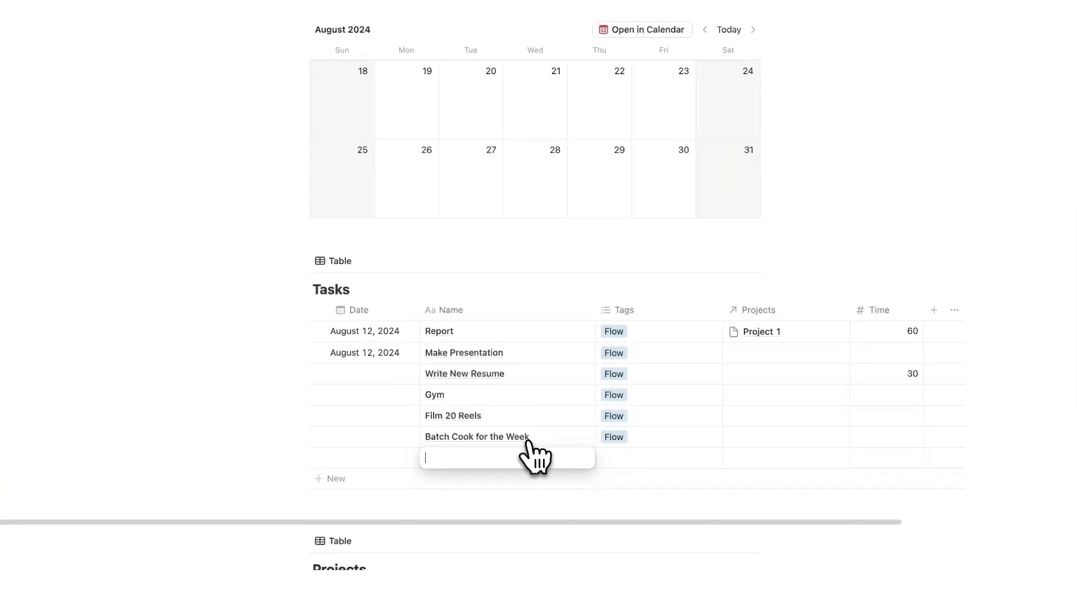
pyautogui.write('Hang out with friend')
pyautogui.press('Return')
pyautogui.click(359, 480)
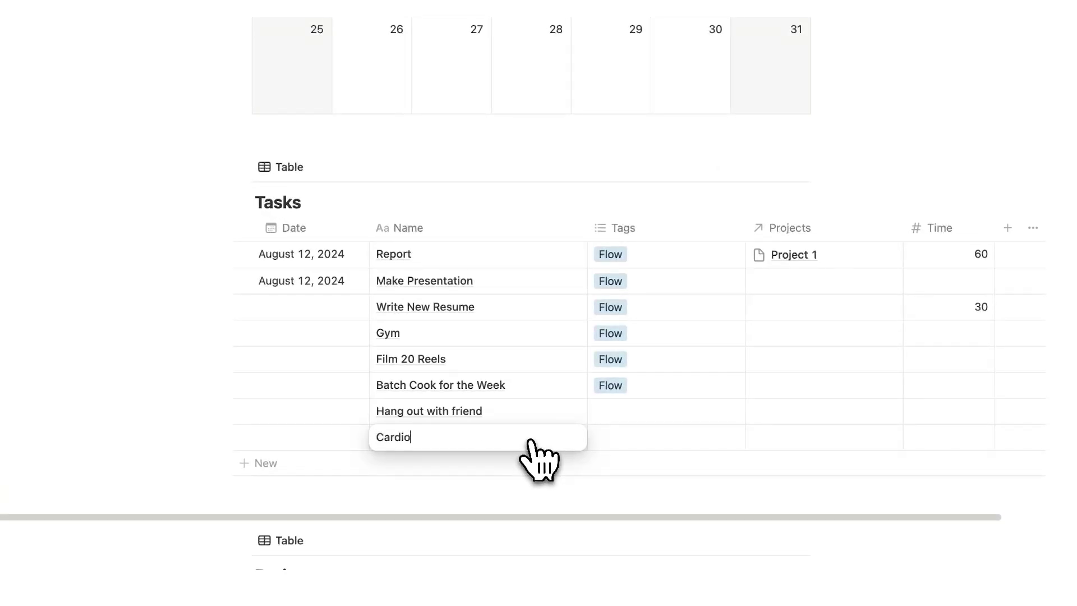
pyautogui.press('Return')
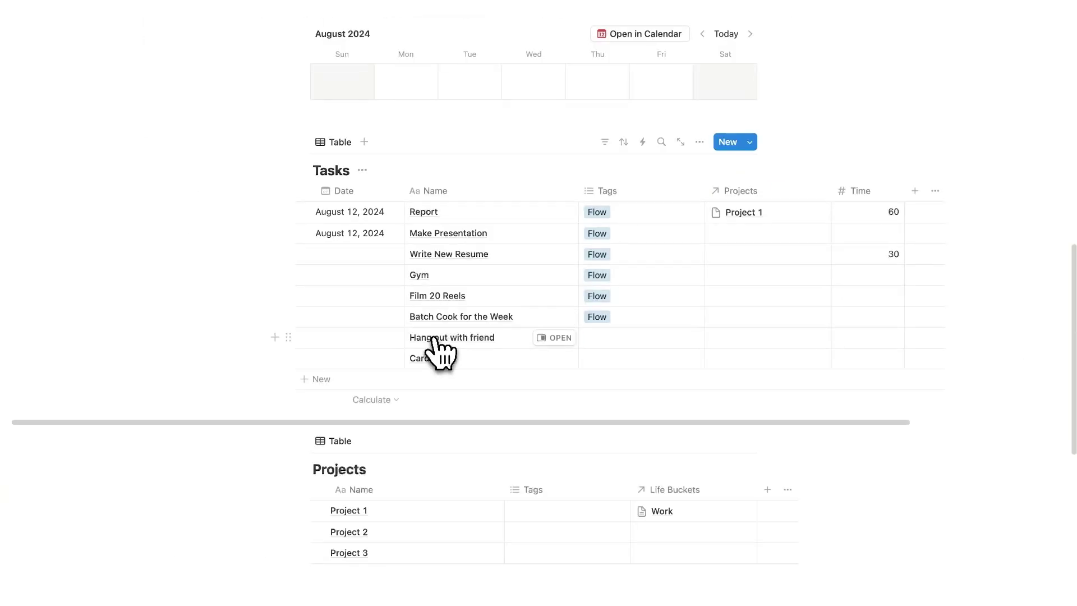
pyautogui.click(404, 379)
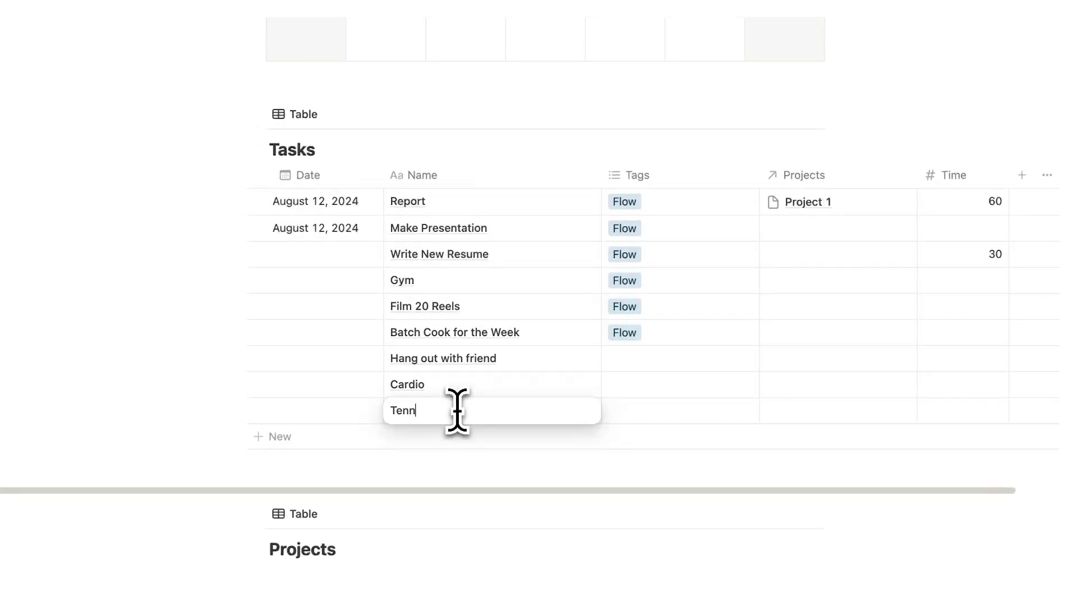
pyautogui.write('Tennis with friend')
pyautogui.press('Return')
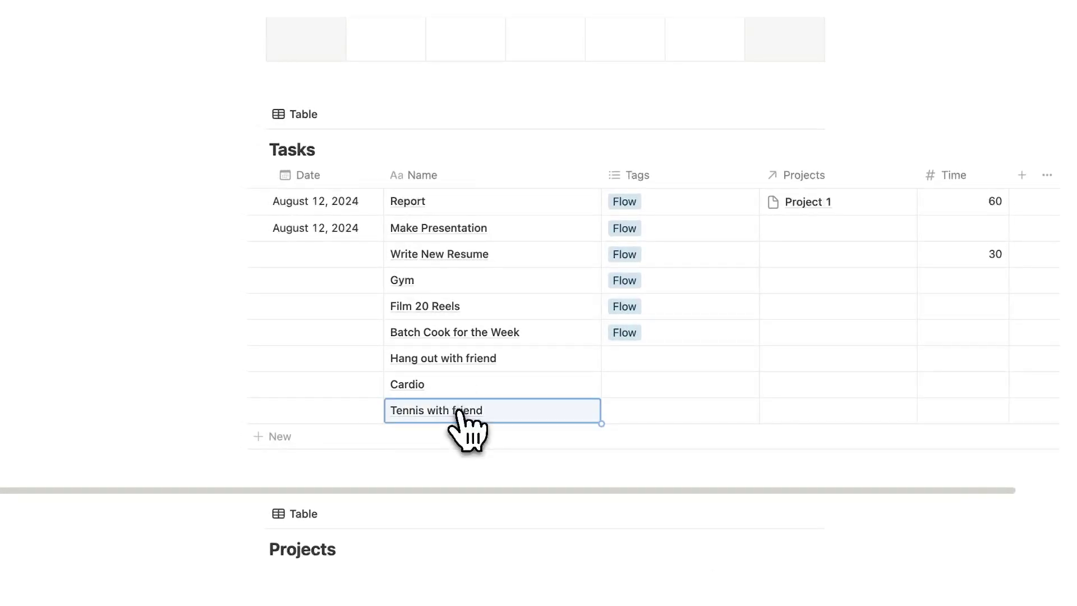
pyautogui.click(259, 358)
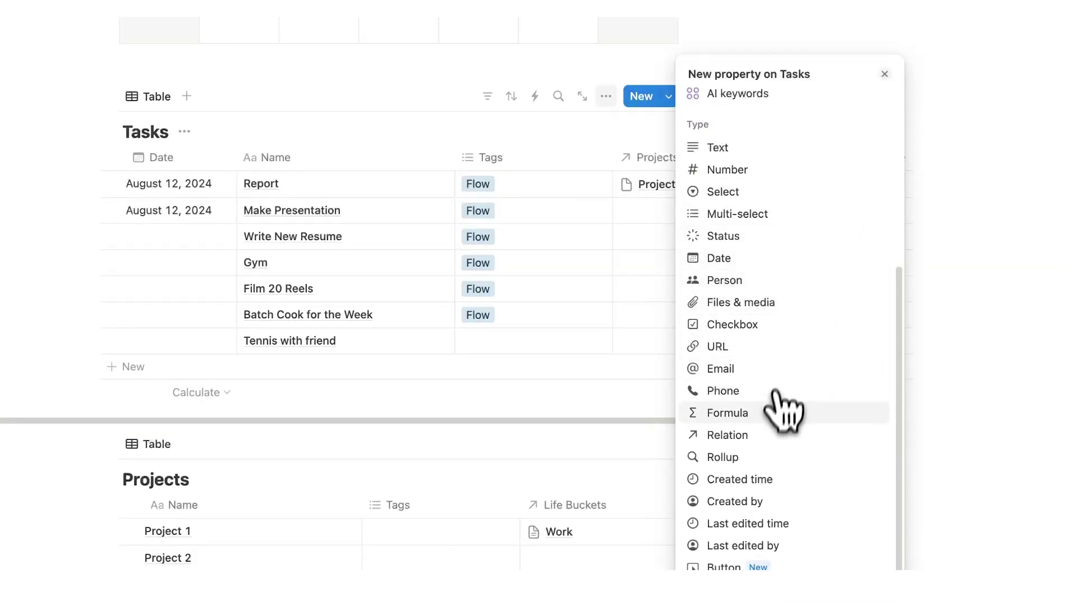
# Add a two-way Life Buckets relation property to Tasks, also shown on Life Buckets.
pyautogui.click(776, 435)
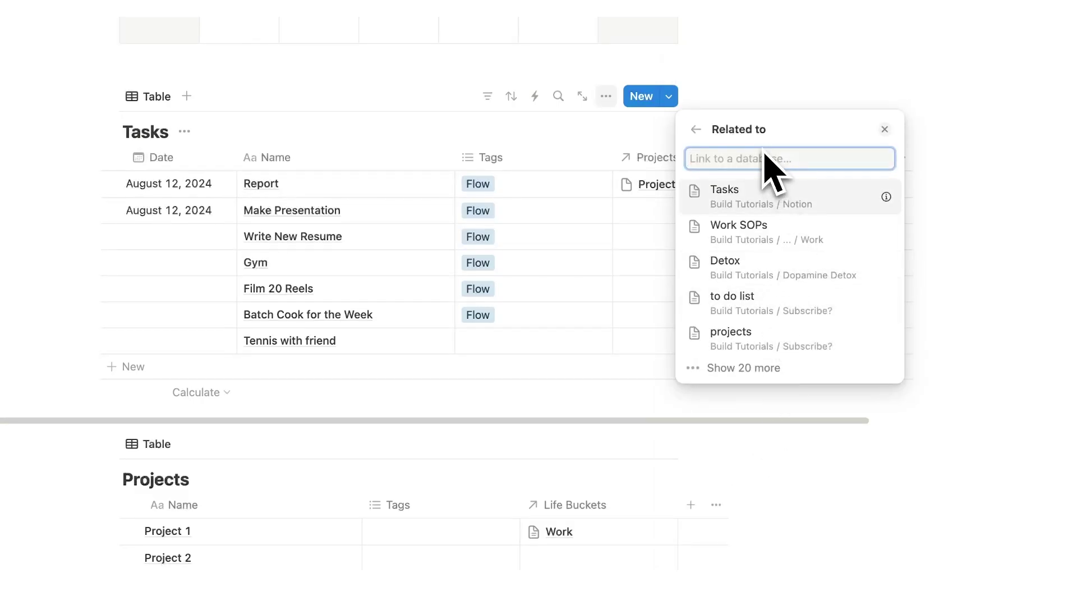
pyautogui.write('Life')
pyautogui.click(814, 211)
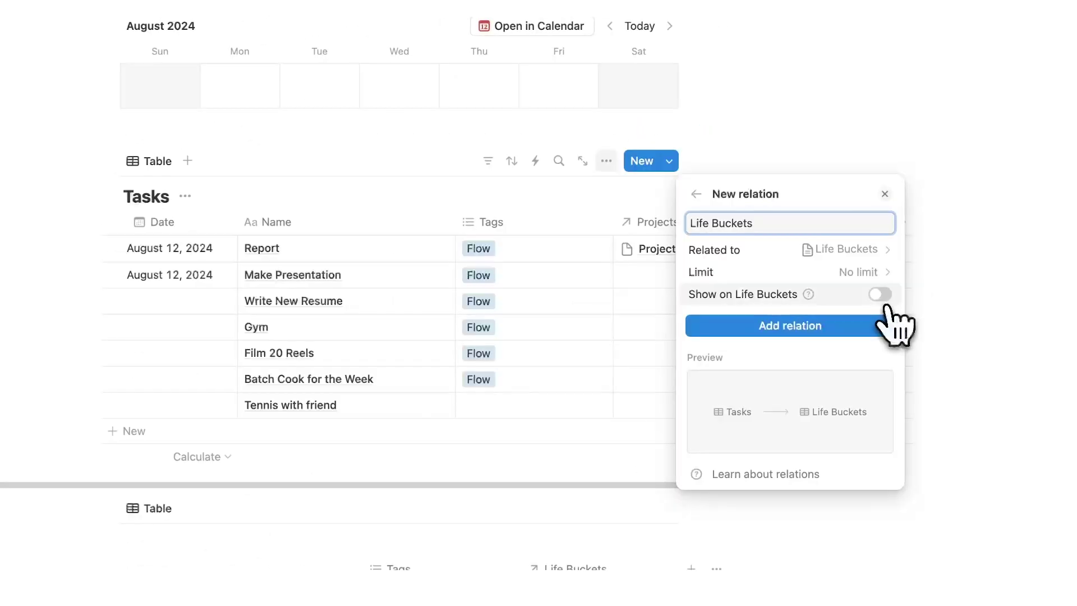
pyautogui.click(881, 296)
pyautogui.click(822, 383)
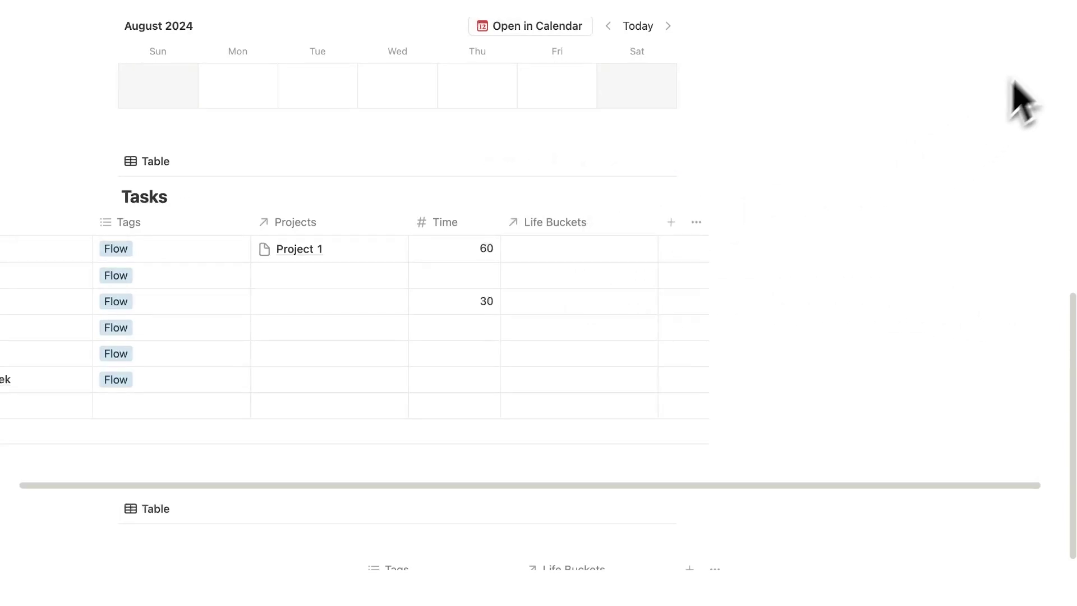
# Turn on full width for the page.
pyautogui.click(1054, 9)
pyautogui.click(1044, 108)
pyautogui.click(694, 322)
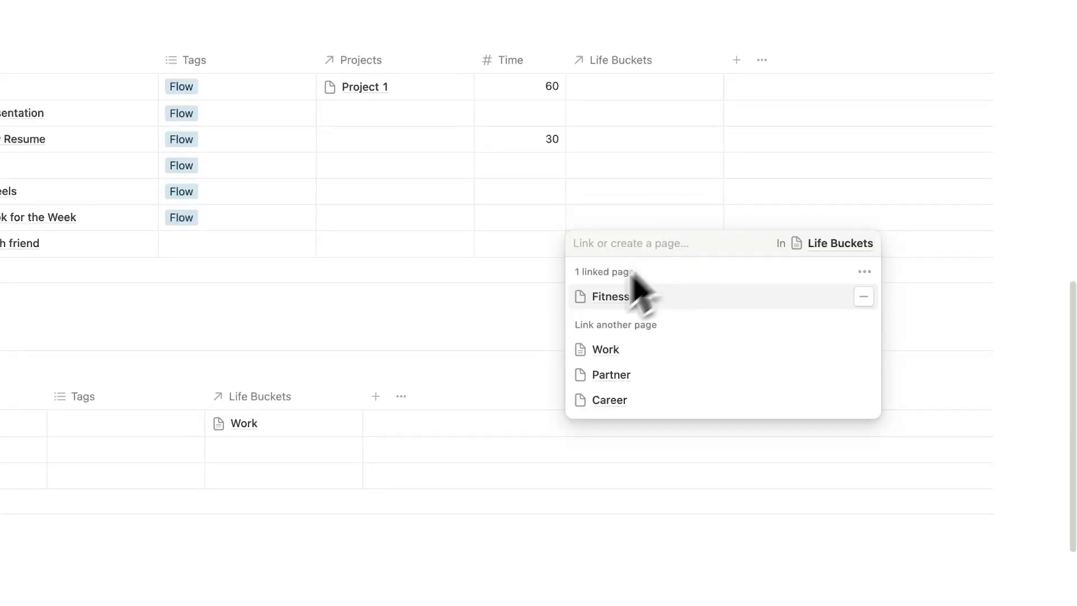
# Link Tennis with friend to Fitness and a newly created Friends bucket.
pyautogui.click(1046, 264)
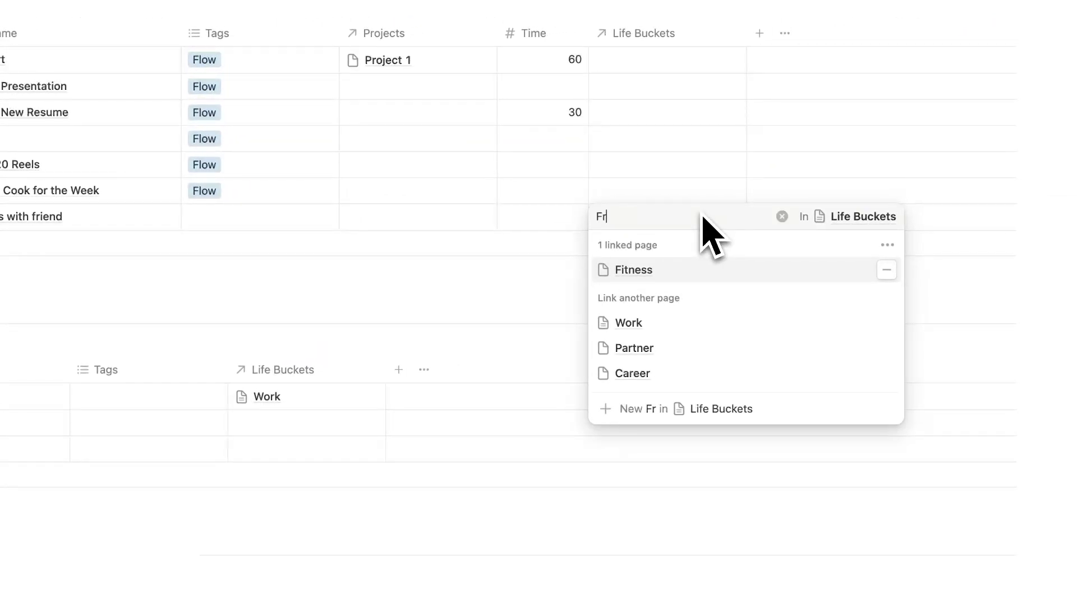
pyautogui.click(650, 271)
pyautogui.click(698, 188)
pyautogui.scroll(-6, 925, 242)
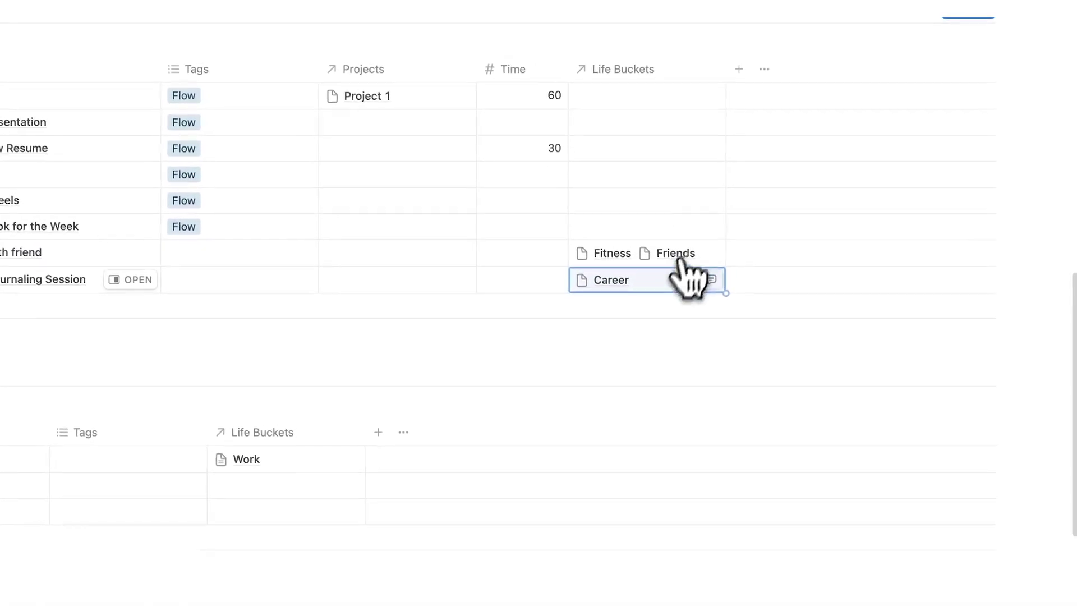
# Add the Career life bucket to the journaling task.
pyautogui.click(682, 275)
pyautogui.click(663, 438)
pyautogui.click(808, 276)
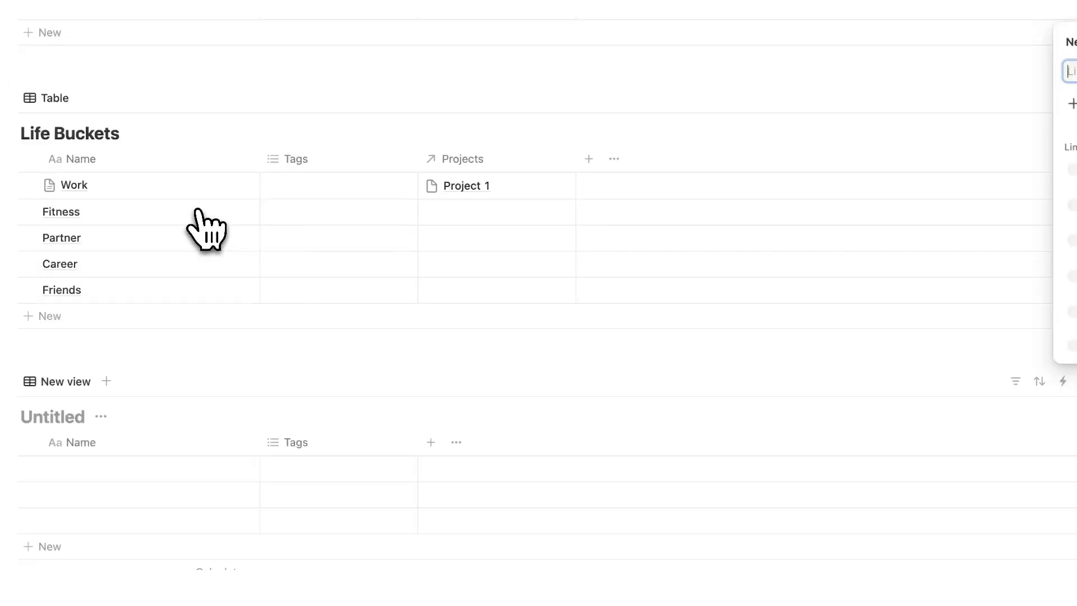
# Give the new table a Date property and an August 12, 2024 entry named Fluffy.
pyautogui.click(198, 212)
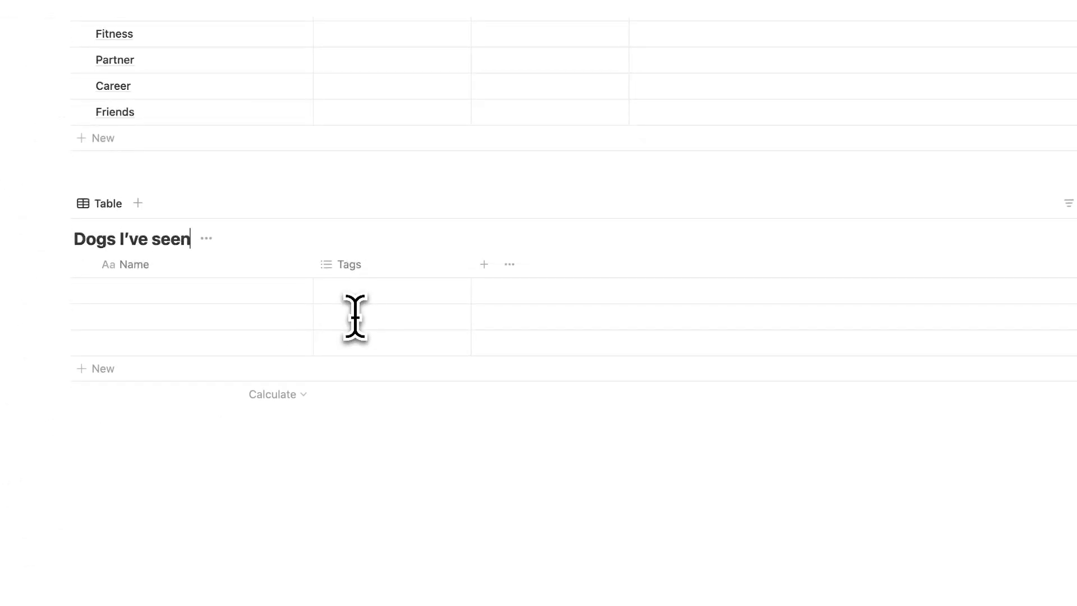
pyautogui.click(484, 264)
pyautogui.click(975, 455)
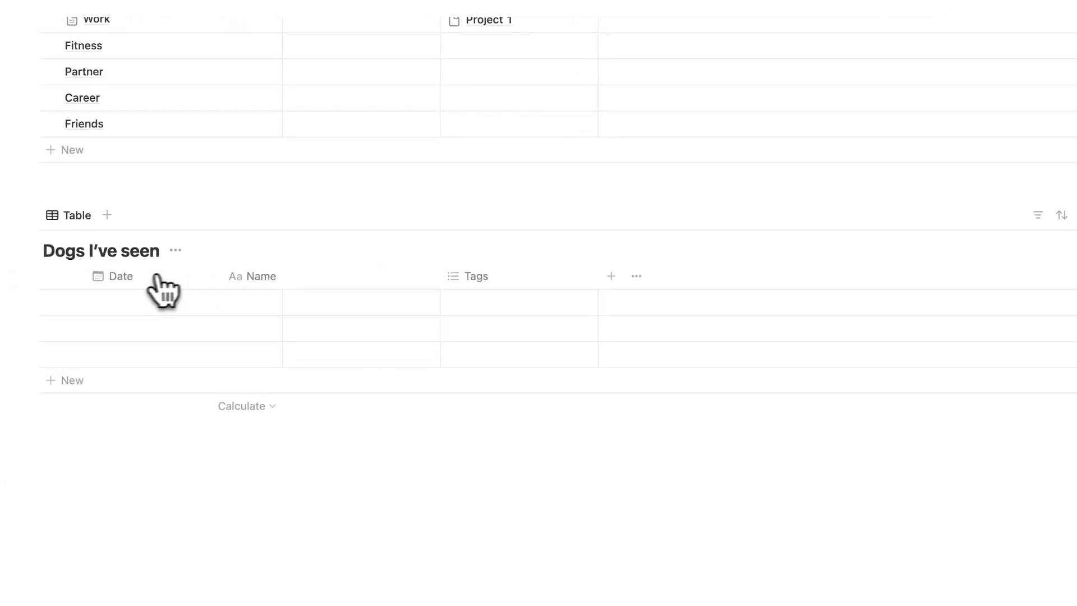
pyautogui.click(157, 303)
pyautogui.click(122, 372)
pyautogui.click(317, 306)
pyautogui.write('Fluffy')
# Add a plain Text property to the table and view its settings.
pyautogui.click(433, 323)
pyautogui.click(613, 276)
pyautogui.click(969, 389)
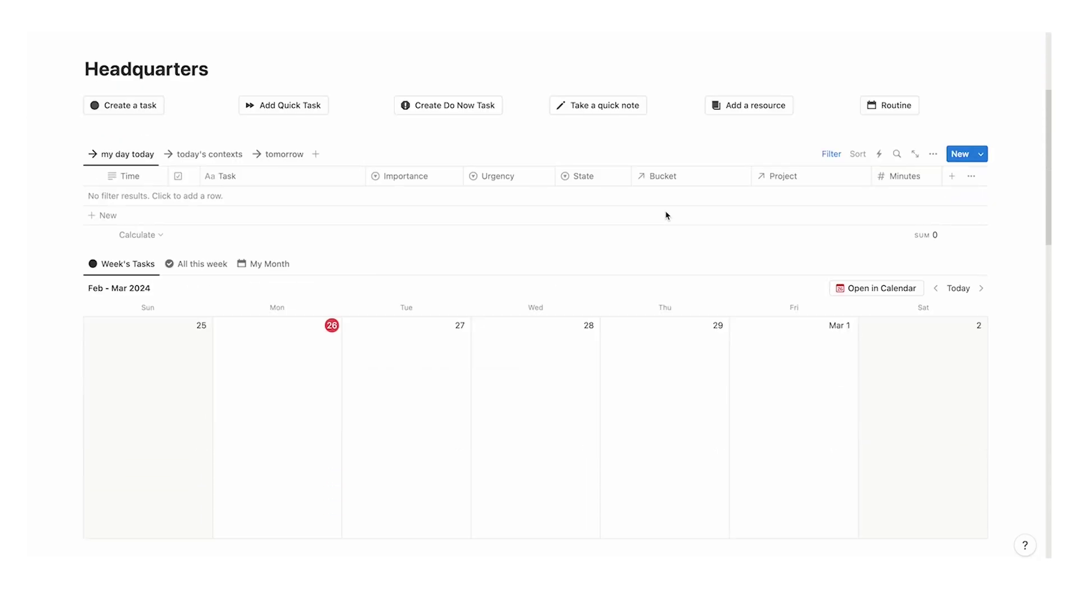
pyautogui.scroll(-8, 154, 226)
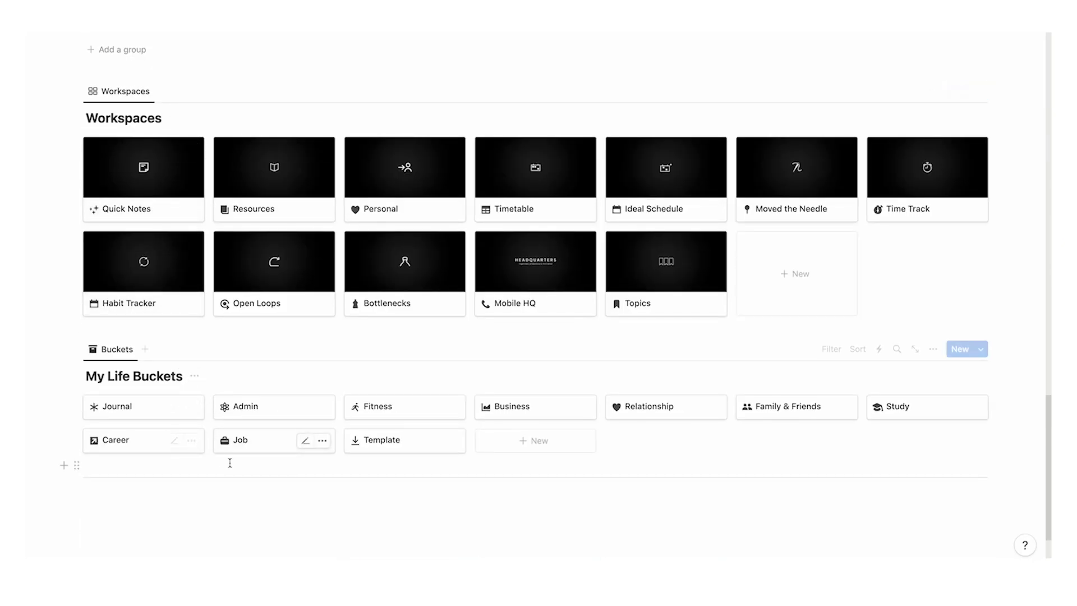
# From the Job life bucket page, mark Finish Writing Report as done.
pyautogui.click(223, 439)
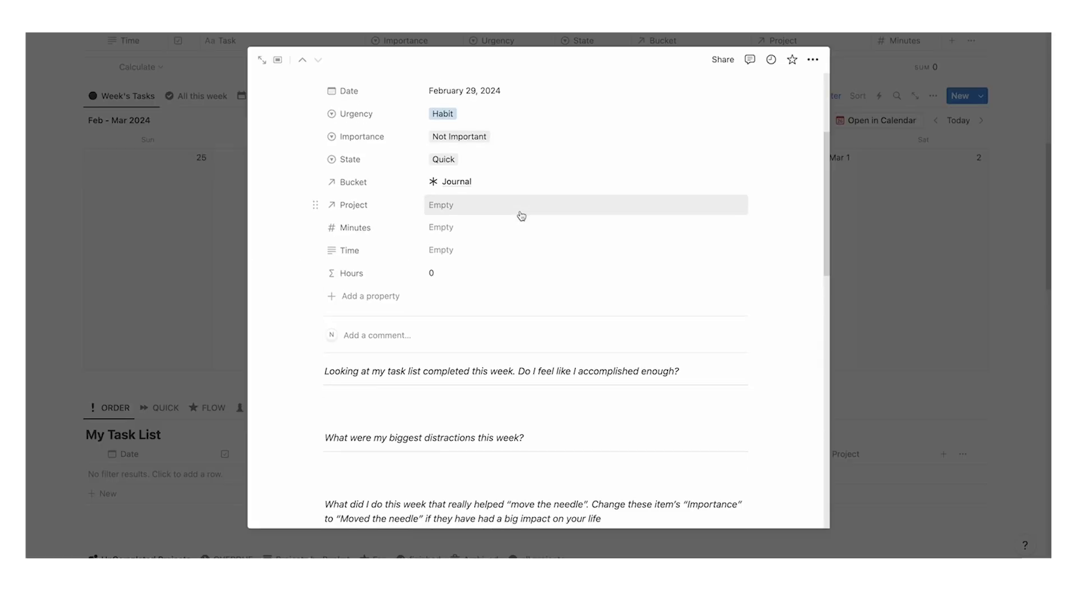
pyautogui.scroll(-5, 519, 213)
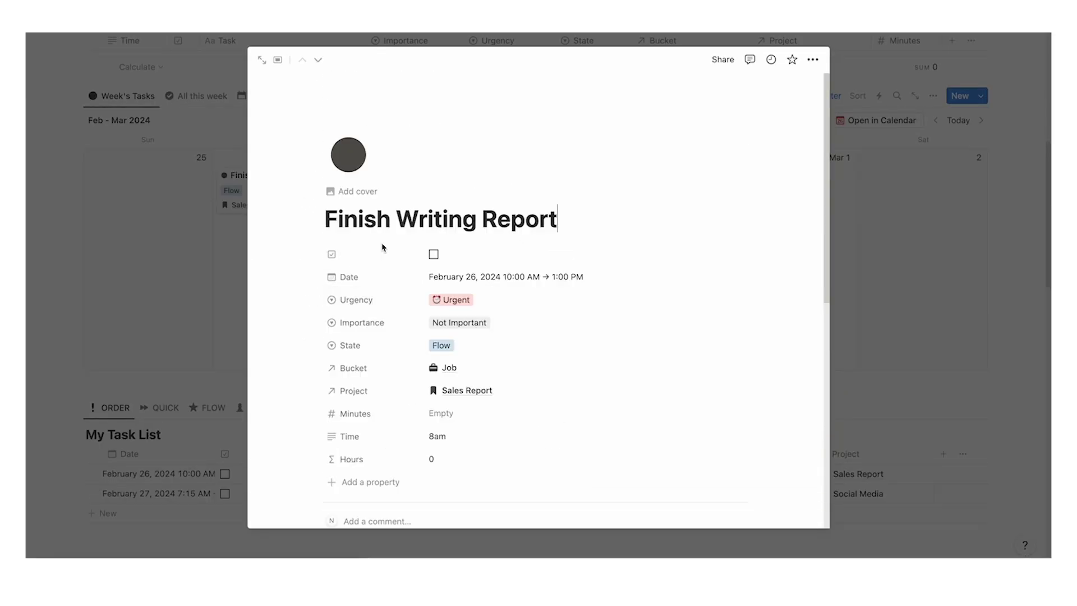
pyautogui.click(433, 251)
pyautogui.press('Escape')
# Fix the misspelled Batch Social Posts title and set Write Cover Letter to Moved the needle.
pyautogui.click(397, 210)
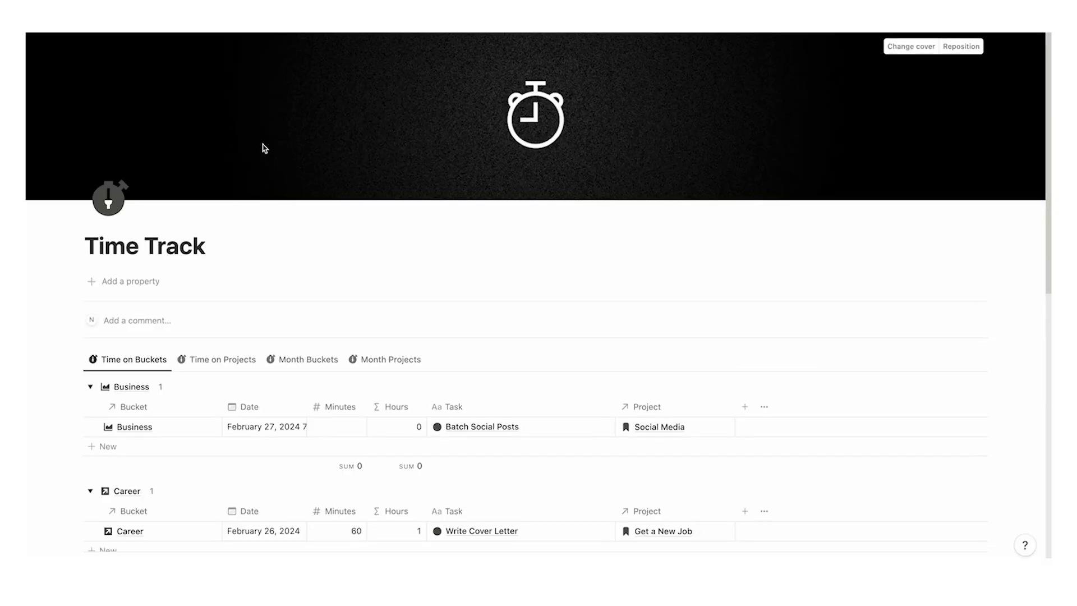
pyautogui.scroll(-4, 260, 144)
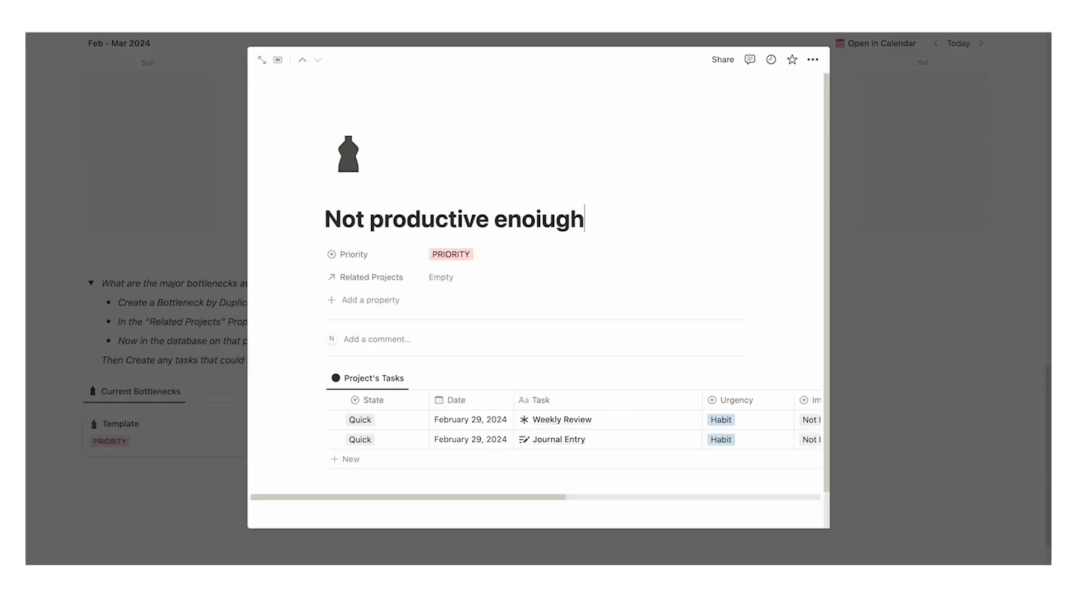
pyautogui.press('BackSpace')
pyautogui.press('BackSpace')
pyautogui.press('BackSpace')
pyautogui.press('BackSpace')
pyautogui.write('ugh')
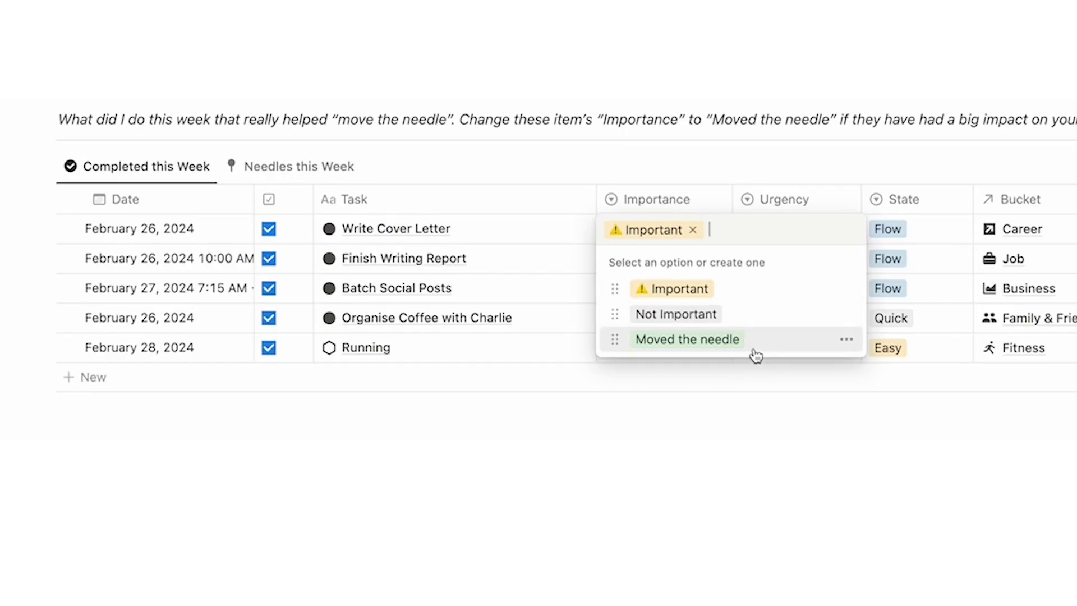
pyautogui.click(756, 355)
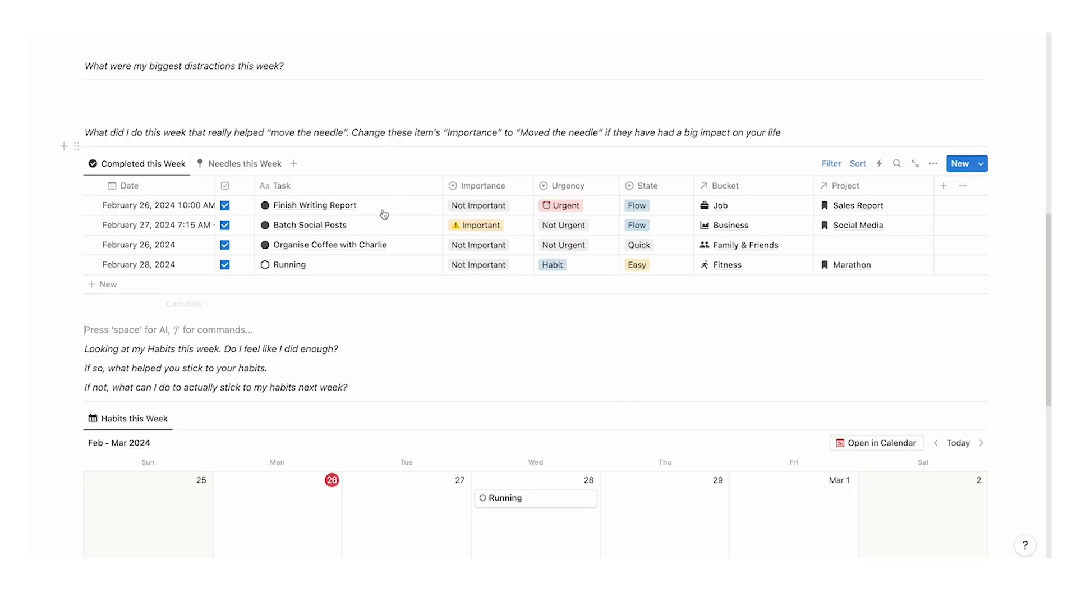